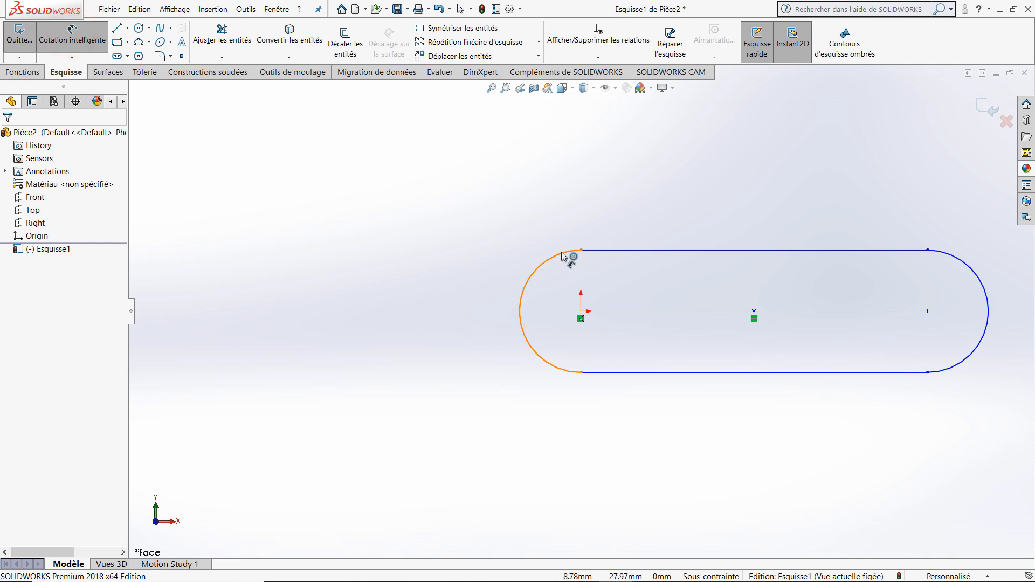
- Dimension the slot's end arc around the origin with a radius of 30 mm
left_click(566, 254)
left_click(501, 232)
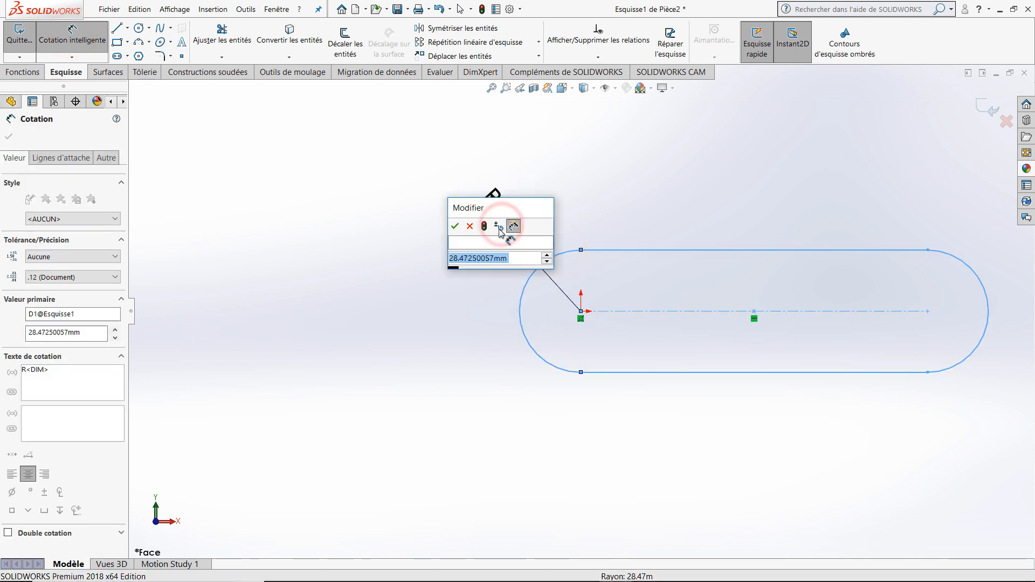
type("30")
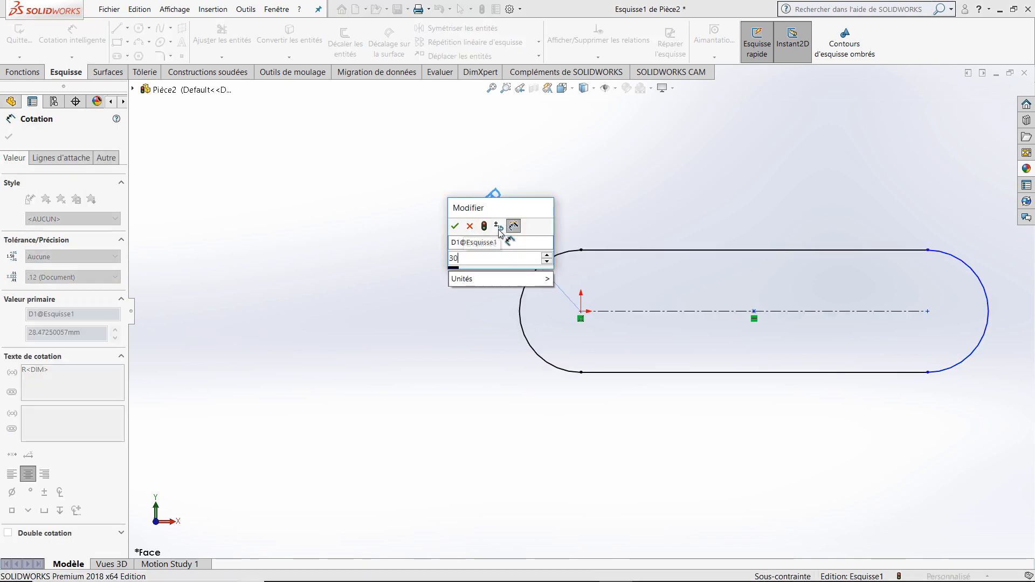
key("Return")
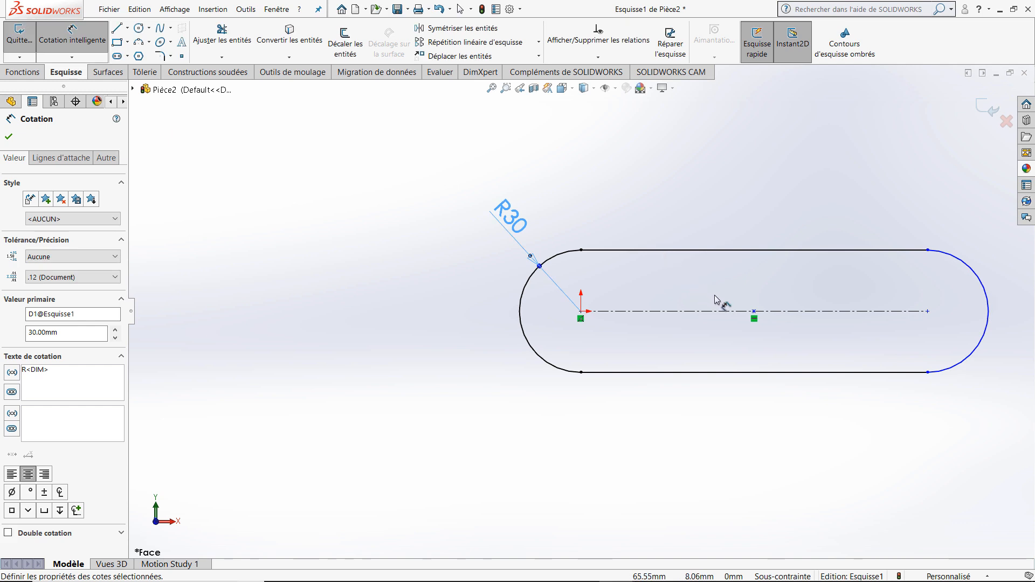
- Add a horizontal dimension of 16 mm between the slot's two arc centres
scroll(720, 297, "up", 2)
scroll(862, 309, "down", 2)
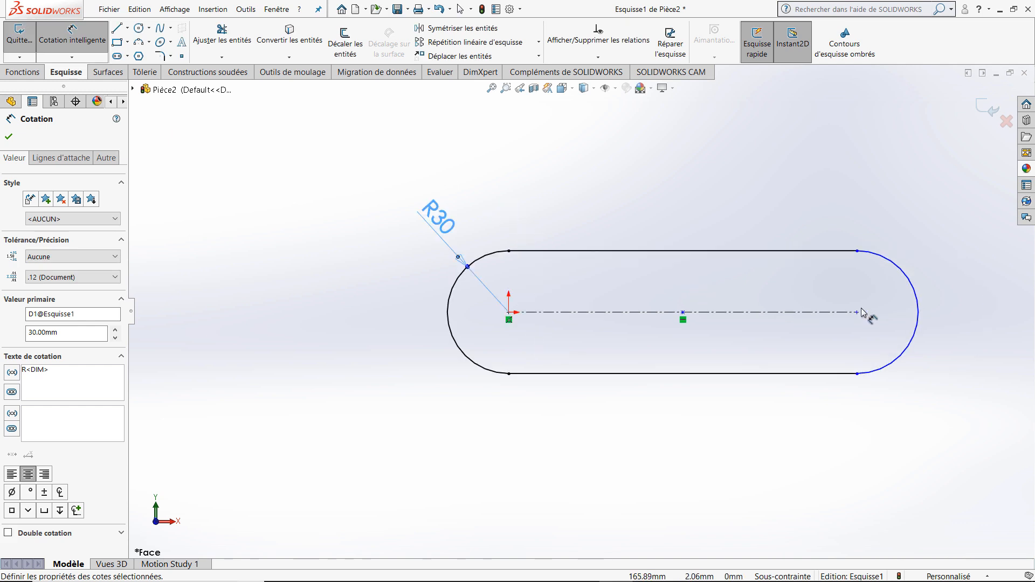
left_click(759, 312)
left_click(737, 174)
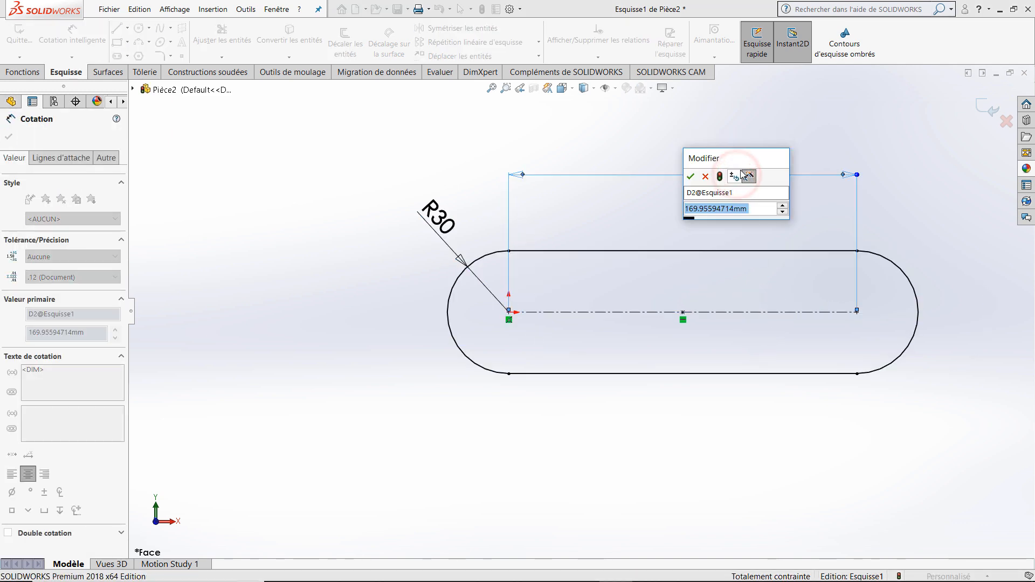
type("16")
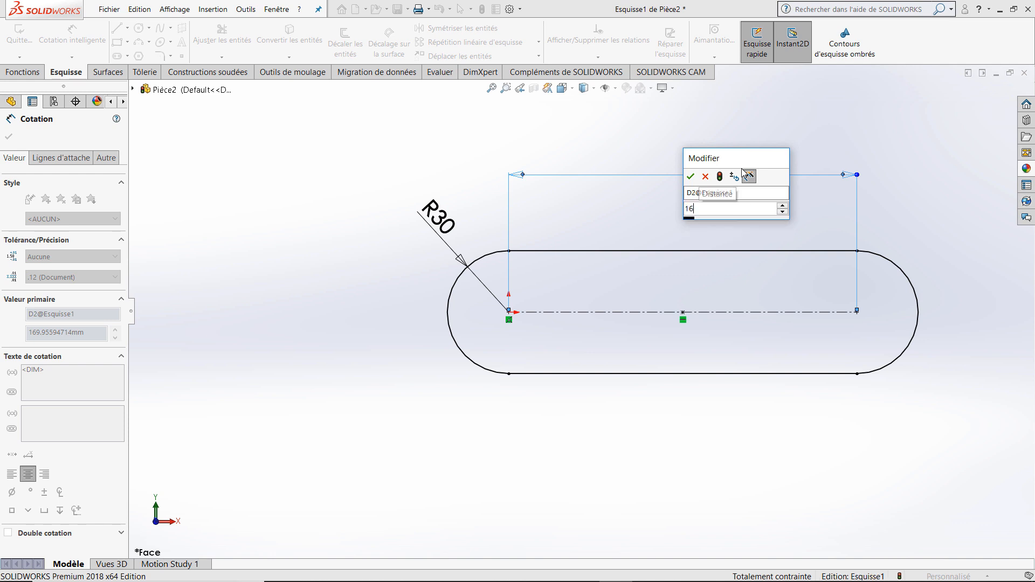
key("Return")
- Change the slot's centre-to-centre distance to 160 mm
left_click(534, 156)
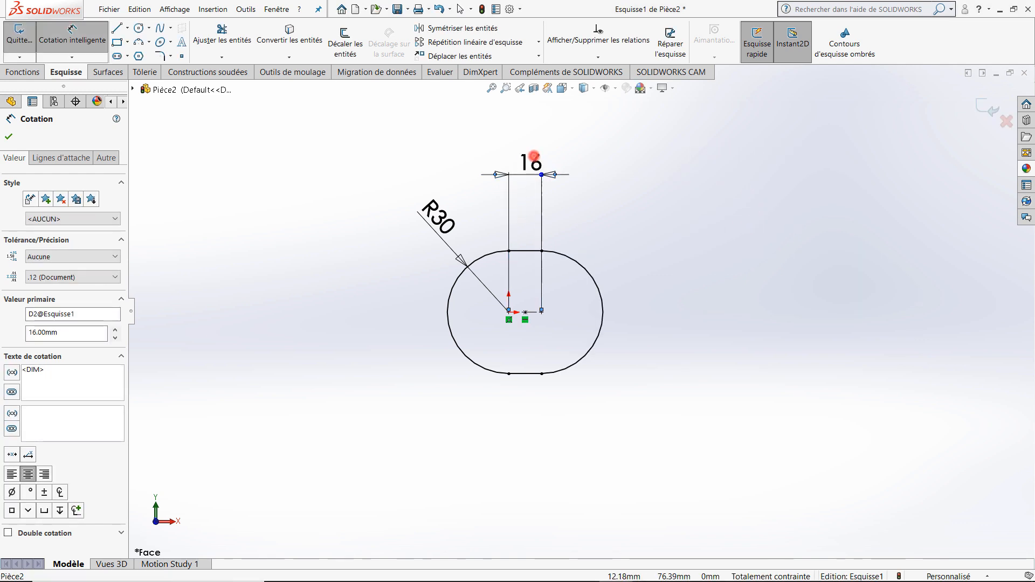
double_click(534, 156)
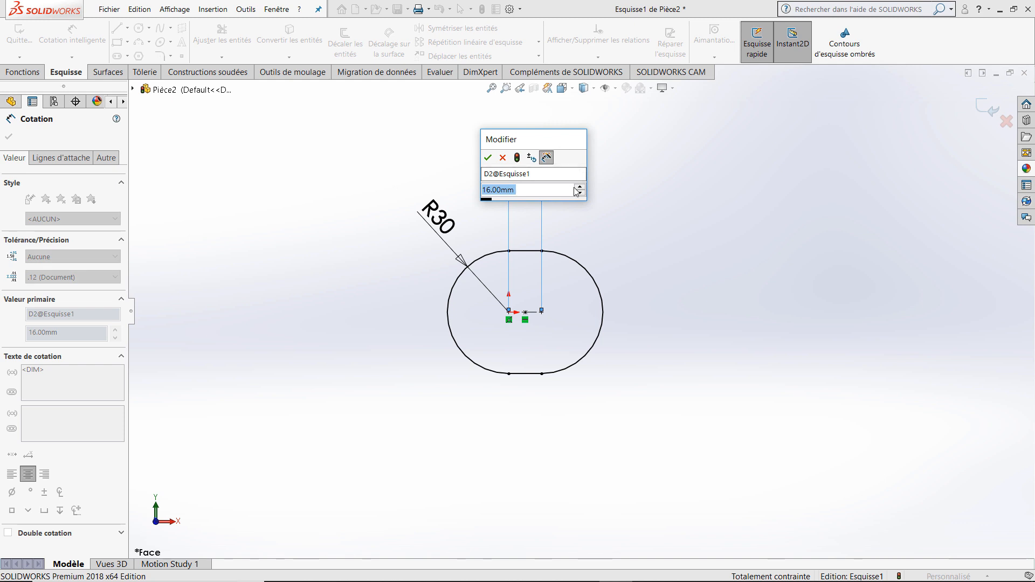
type("160")
key("Return")
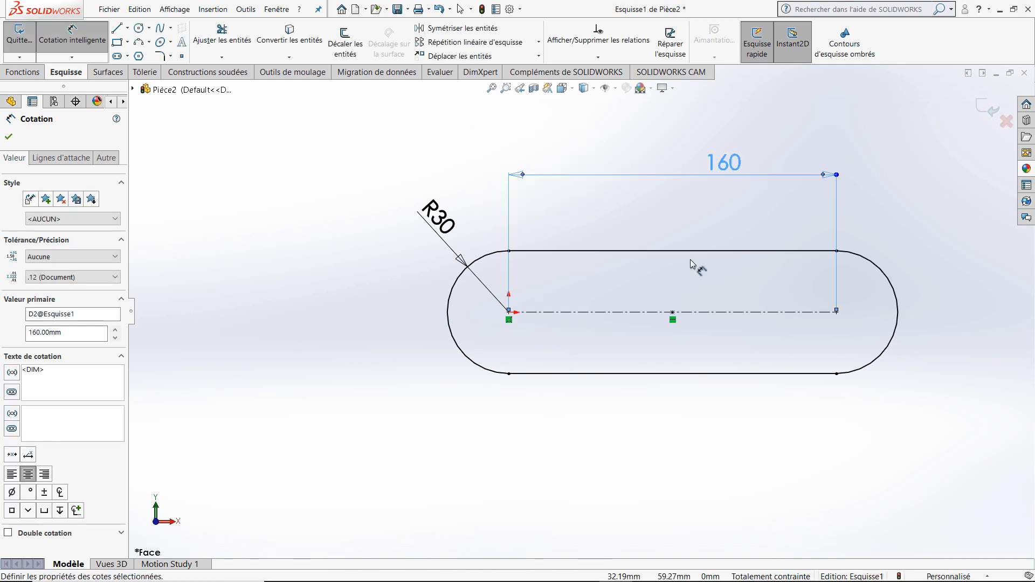
scroll(763, 334, "up", 1)
left_click(905, 230)
scroll(905, 231, "down", 1)
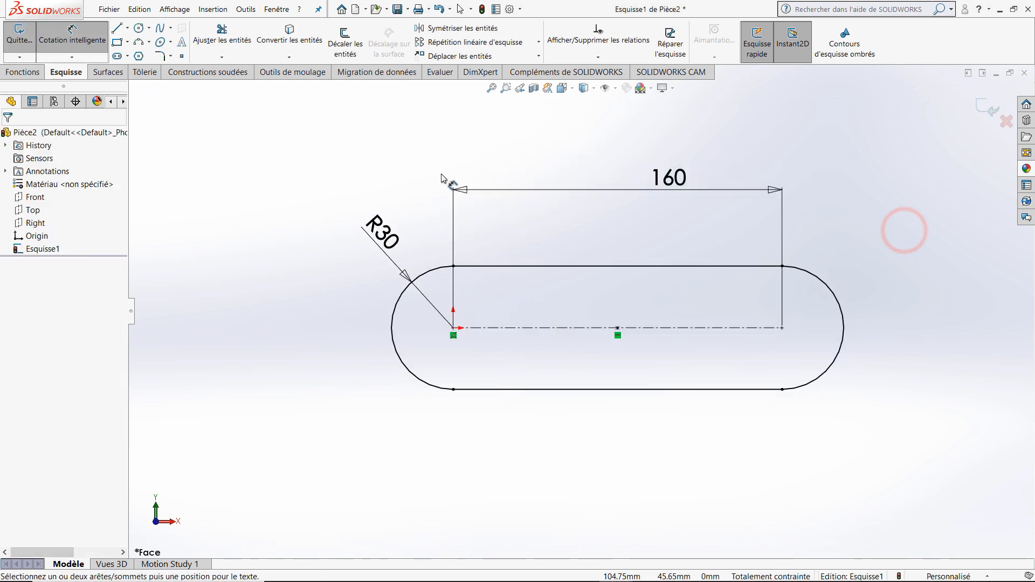
- Set the slot's centre-to-centre distance to 180 mm
double_click(668, 174)
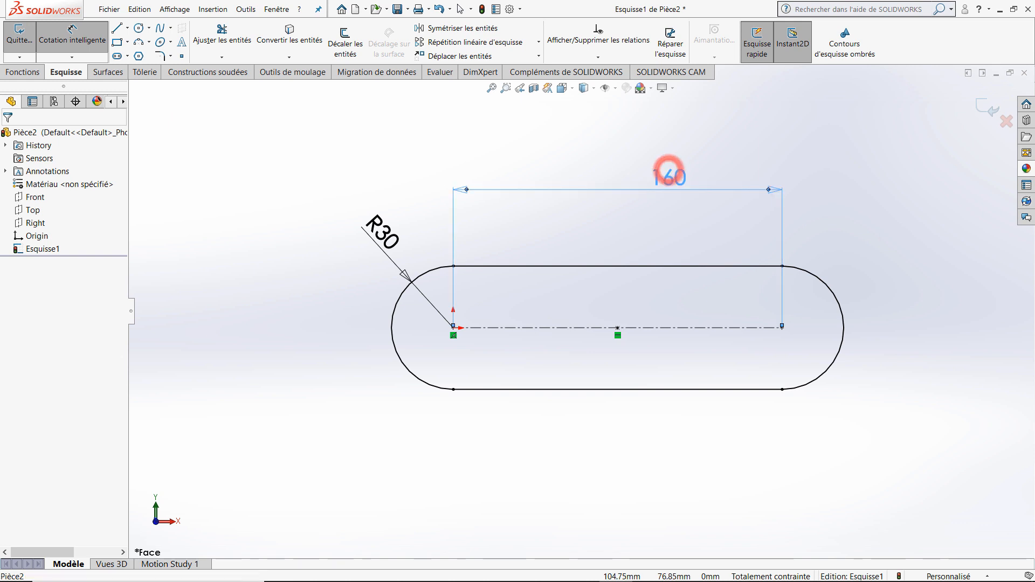
type("180")
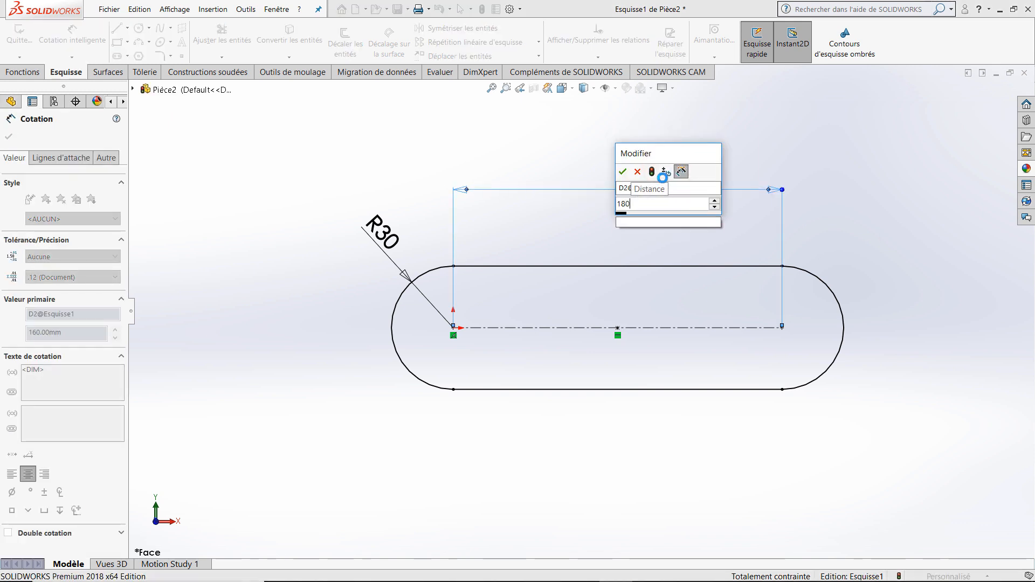
key("Return")
scroll(858, 247, "up", 1)
scroll(862, 251, "down", 2)
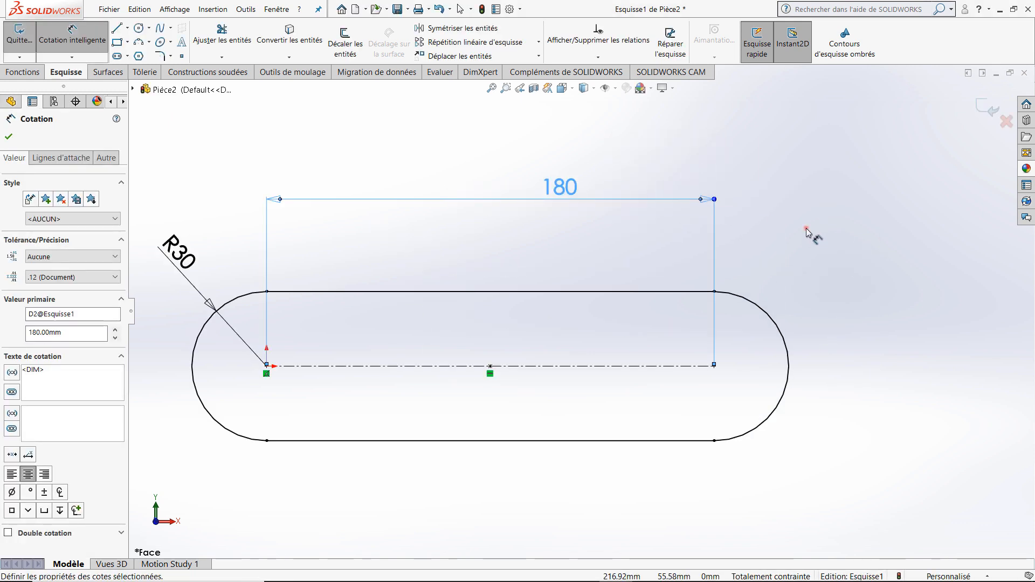
left_click(806, 228)
scroll(598, 281, "up", 1)
scroll(393, 416, "down", 1)
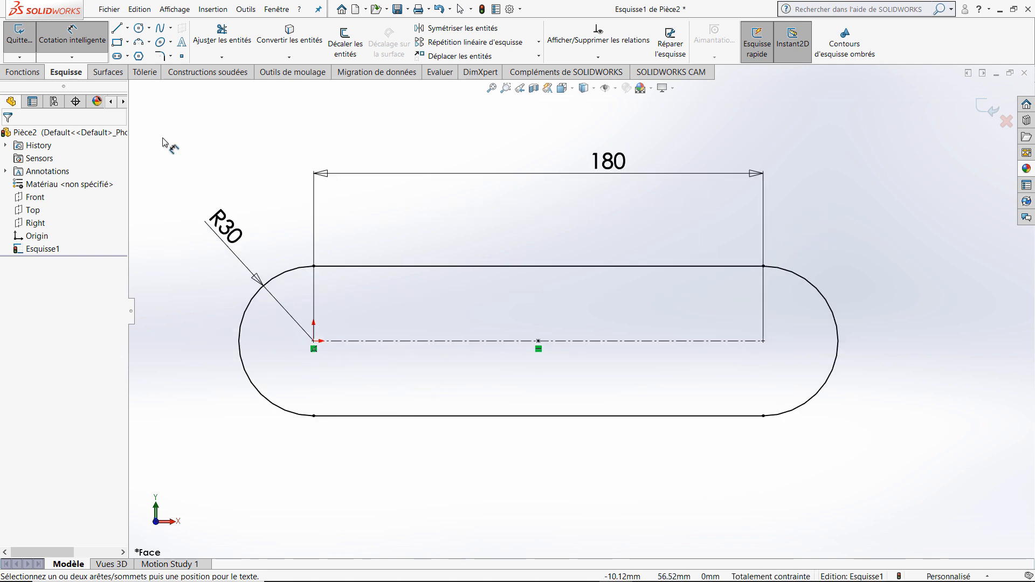
- Sketch circles centred on the slot's two arc centres, about 19 mm in radius at the origin and about 14 mm at the other end
left_click(139, 27)
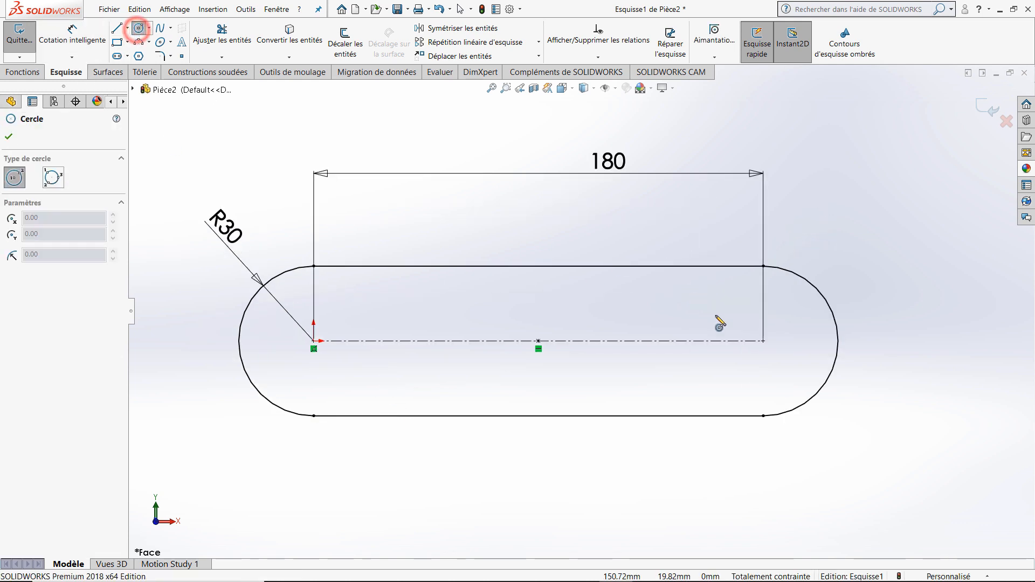
left_click(764, 341)
left_click(734, 322)
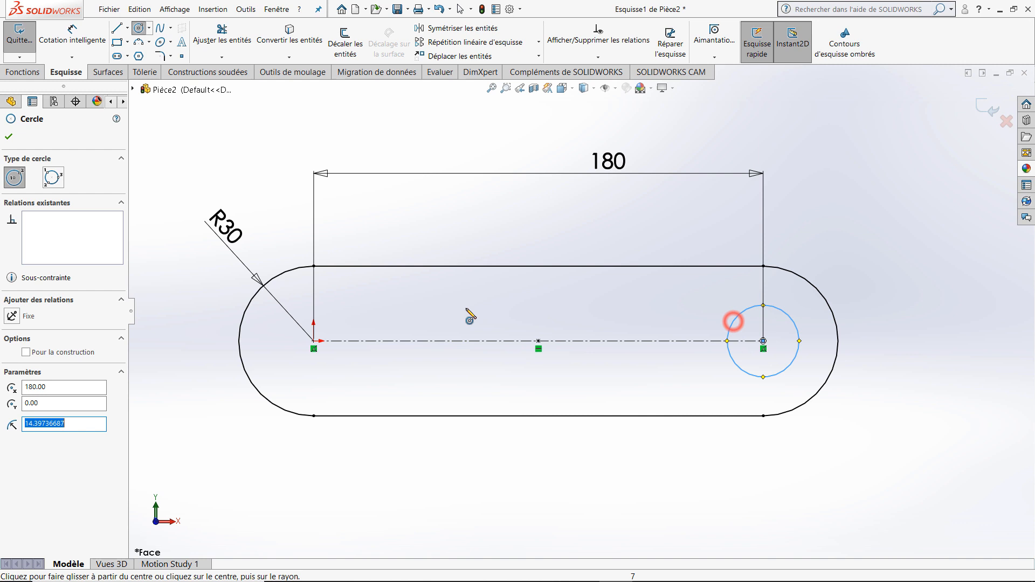
left_click(314, 341)
left_click(351, 310)
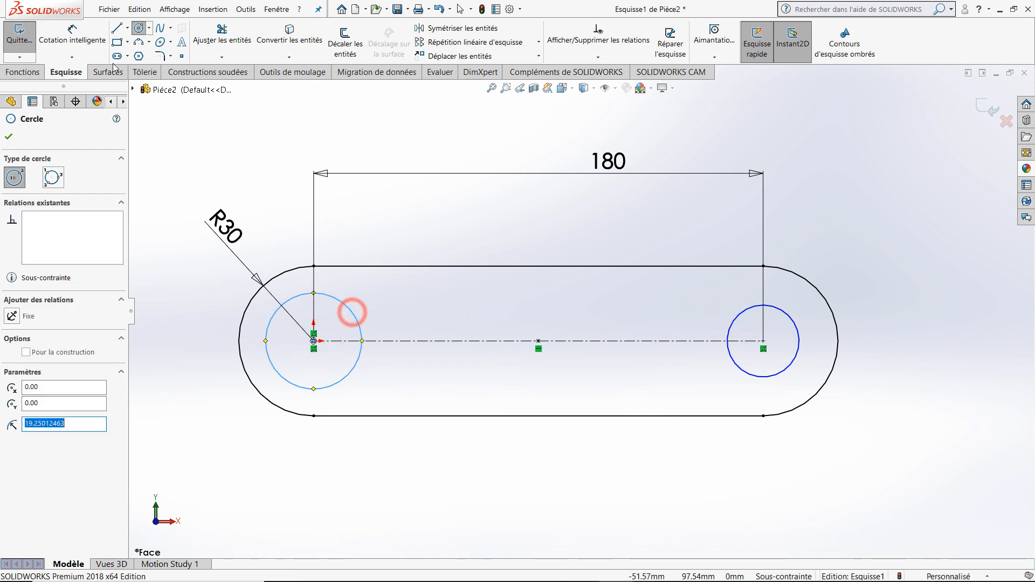
- Dimension the circle at the origin with a diameter of 20 mm
left_click(96, 41)
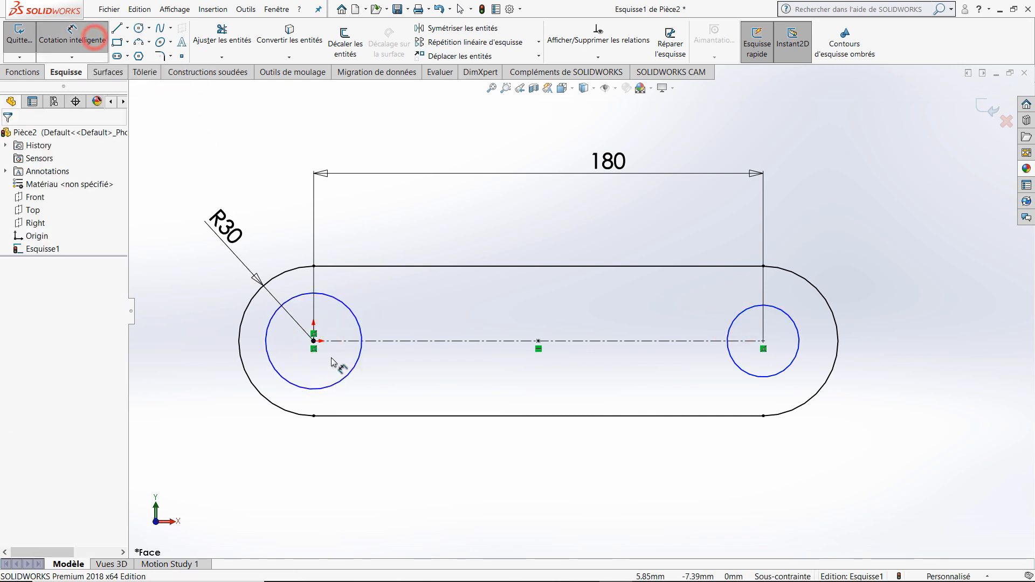
left_click(353, 312)
left_click(398, 313)
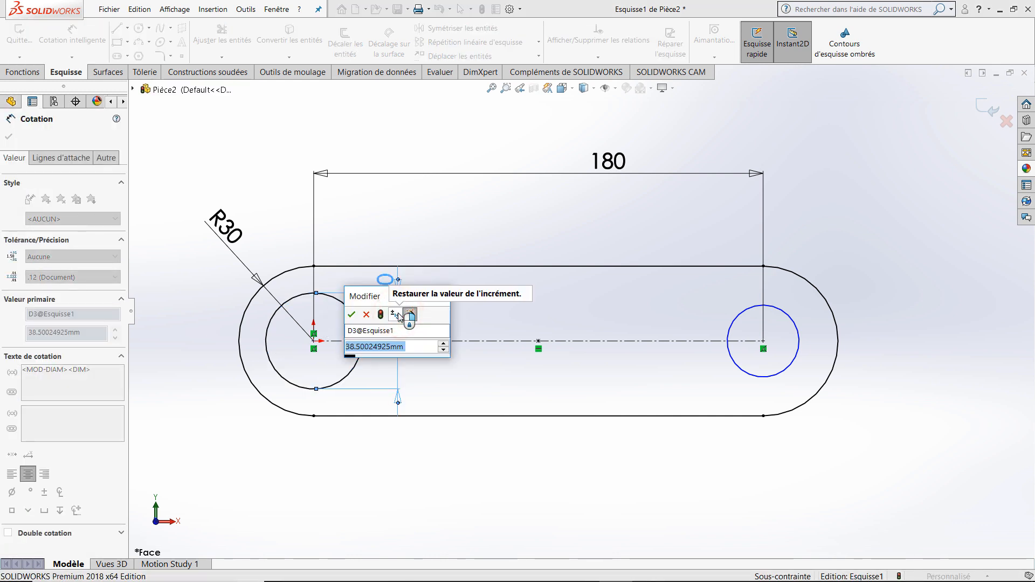
type("20")
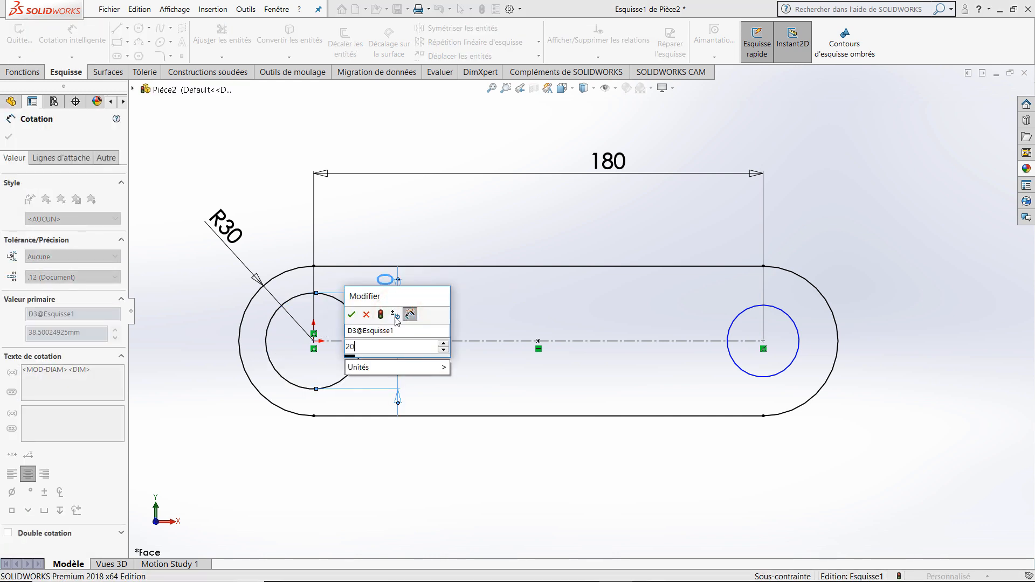
key("Return")
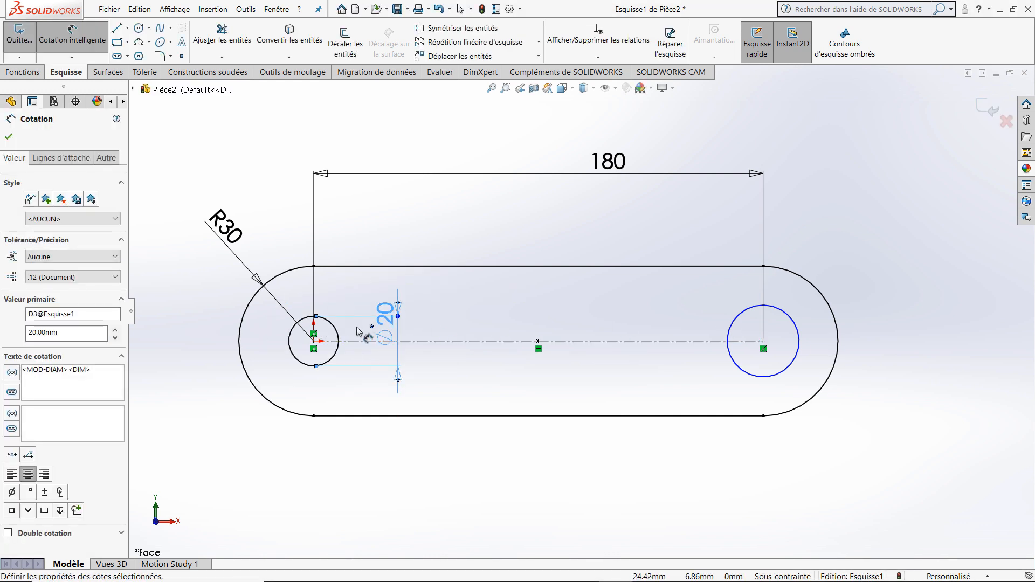
- Set the diameter of the circle at the origin to 24 mm
double_click(381, 322)
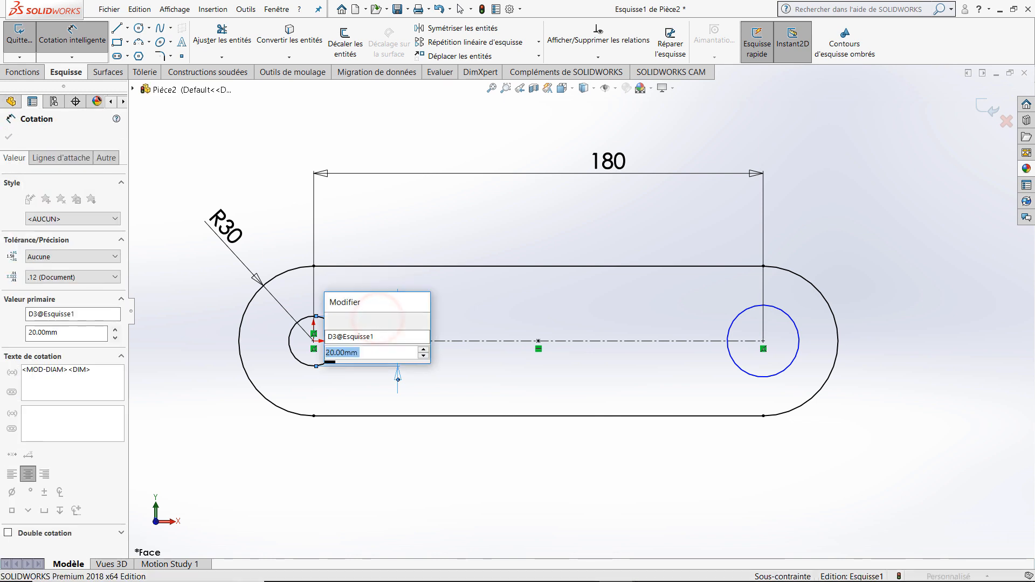
type("24")
key("Return")
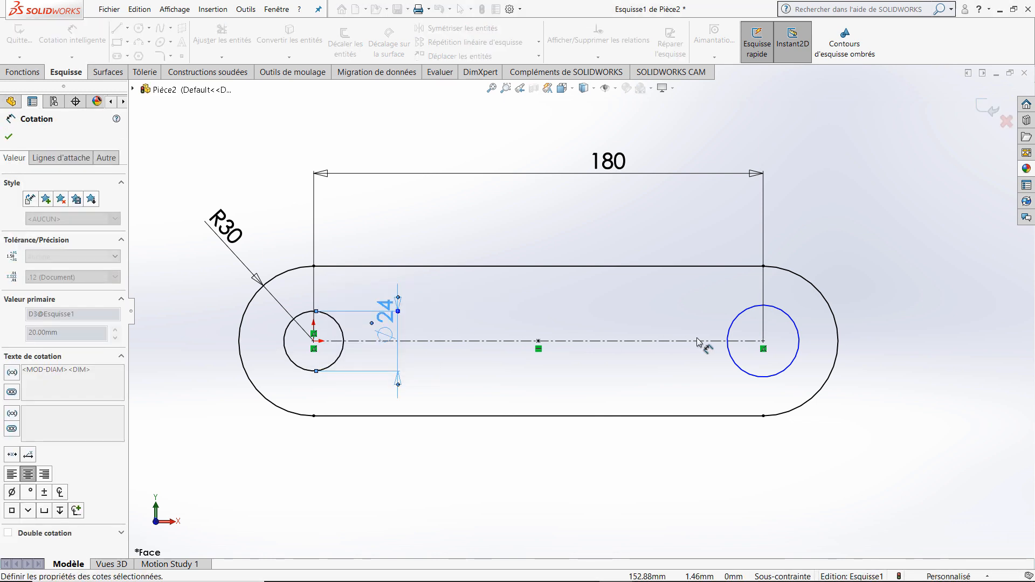
- Dimension the circle at the end away from the origin with a diameter of 24 mm
left_click(736, 314)
left_click(670, 317)
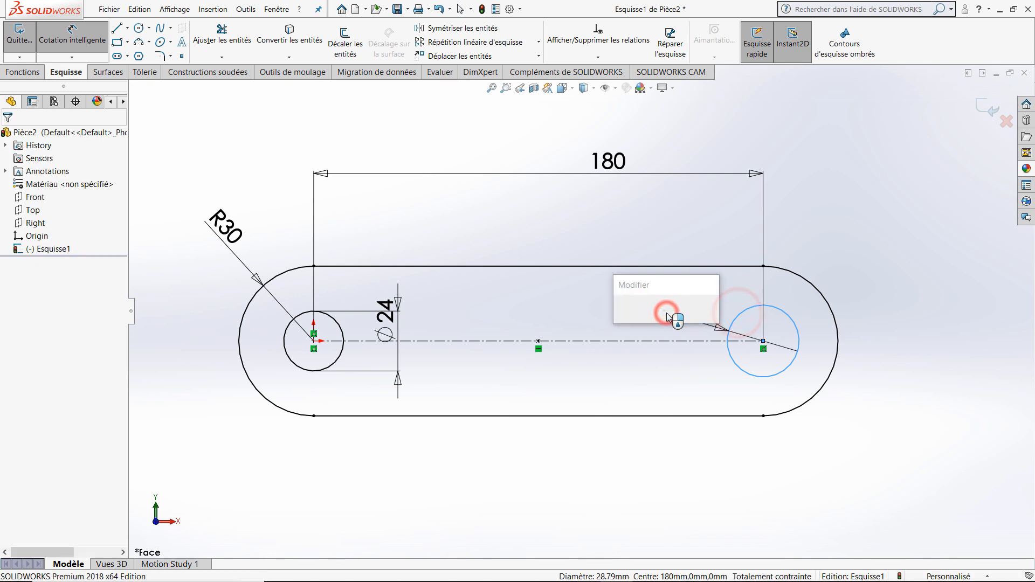
type("24")
key("Return")
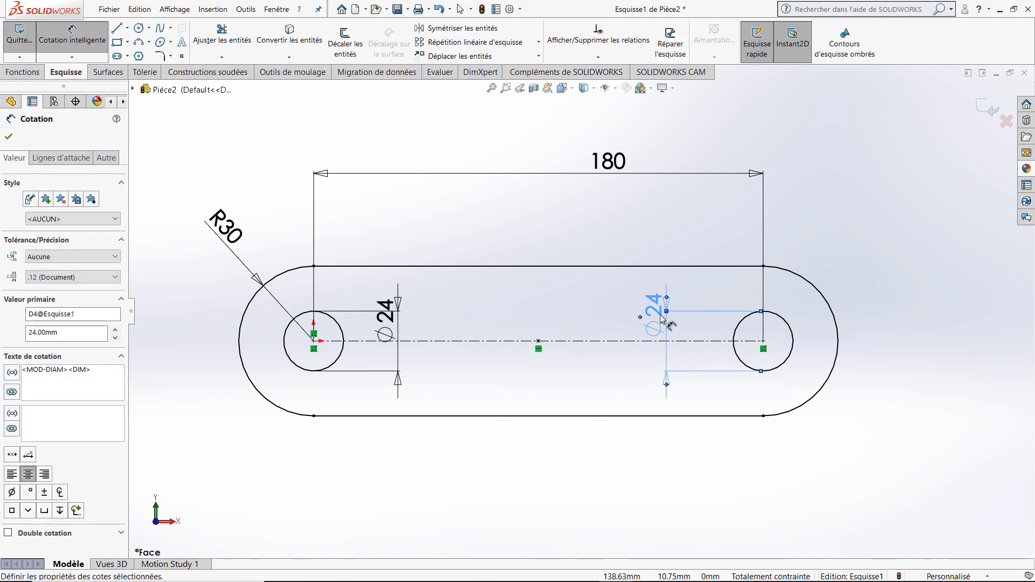
left_click(642, 239)
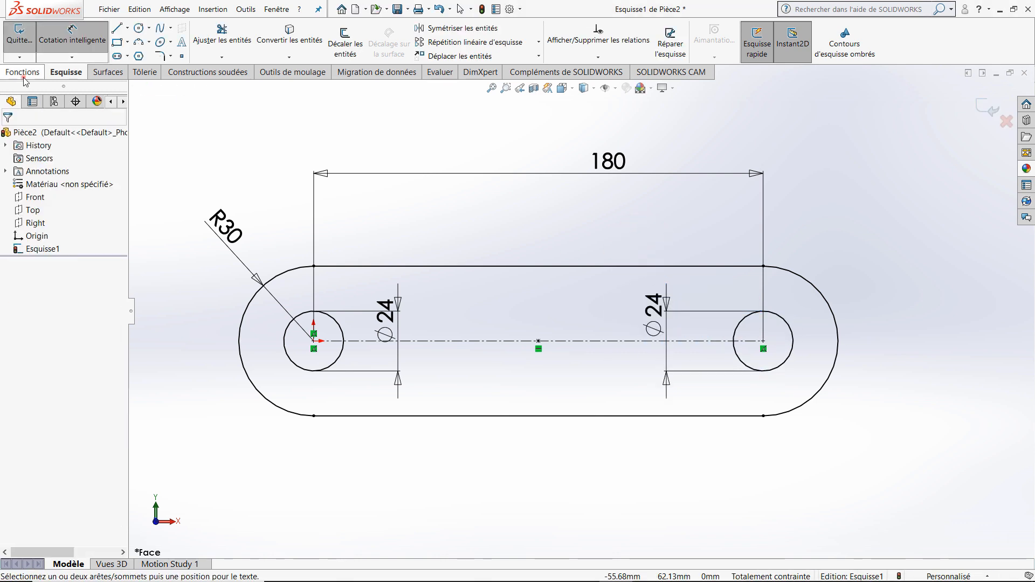
- Extrude the slot profile with its two holes as a blind boss 8 mm deep
left_click(22, 73)
left_click(28, 40)
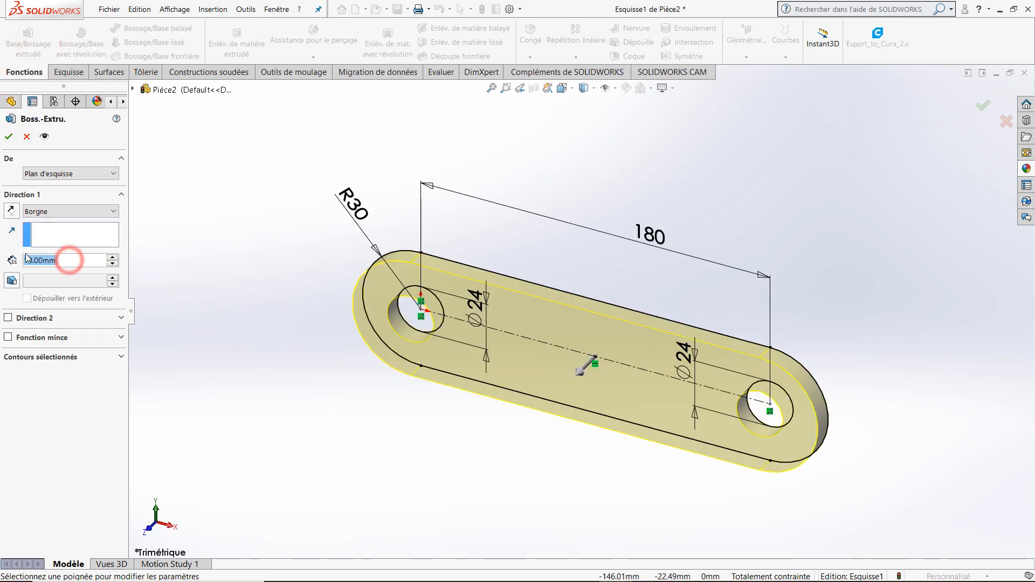
type("8")
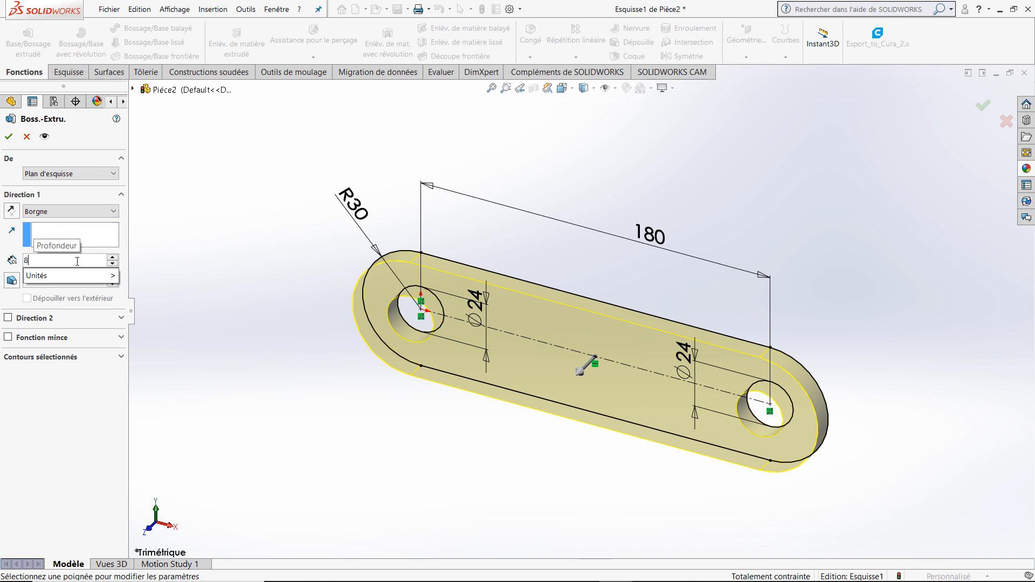
key("Return")
left_click(9, 137)
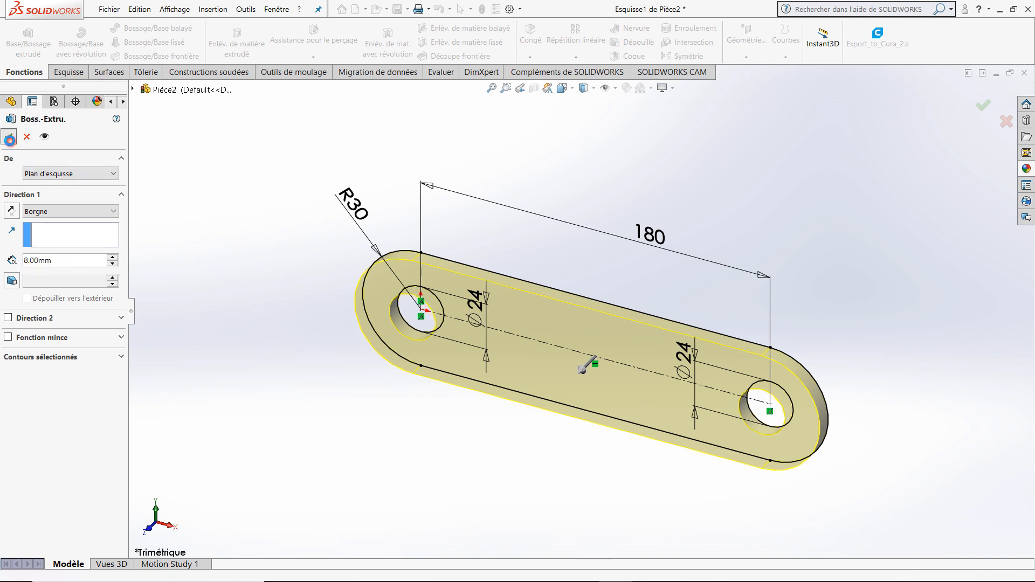
left_click(312, 223)
scroll(701, 388, "down", 5)
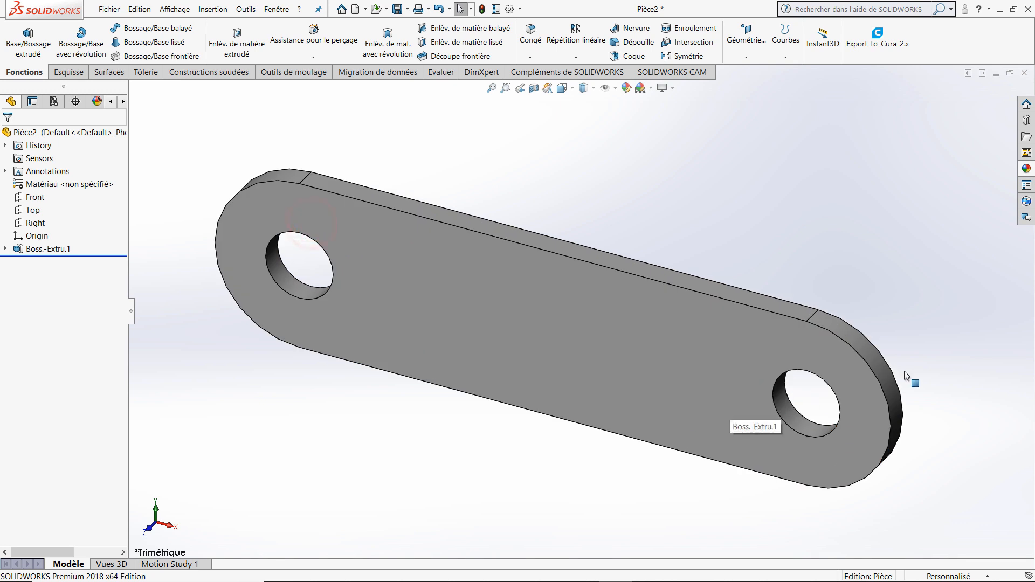
scroll(621, 343, "up", 5)
scroll(409, 277, "down", 1)
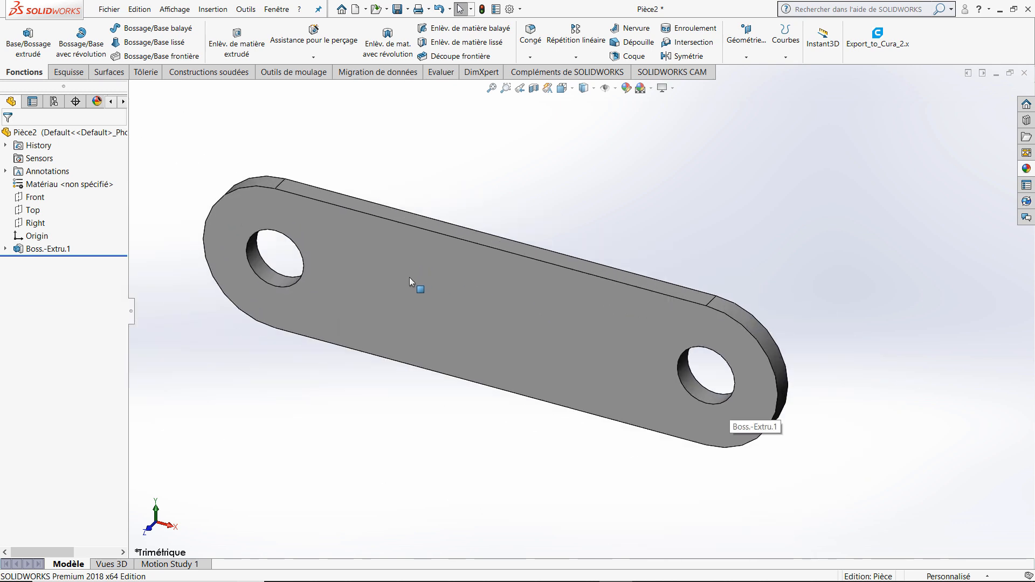
scroll(378, 260, "up", 1)
scroll(338, 240, "down", 1)
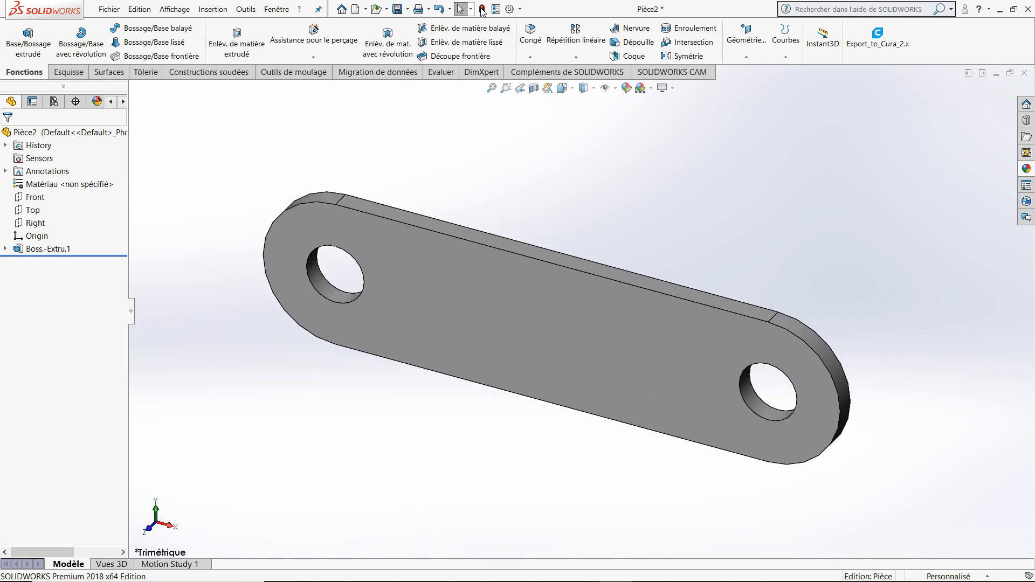
- Raise the document's shaded and wireframe image quality resolutions to their highest settings
left_click(510, 10)
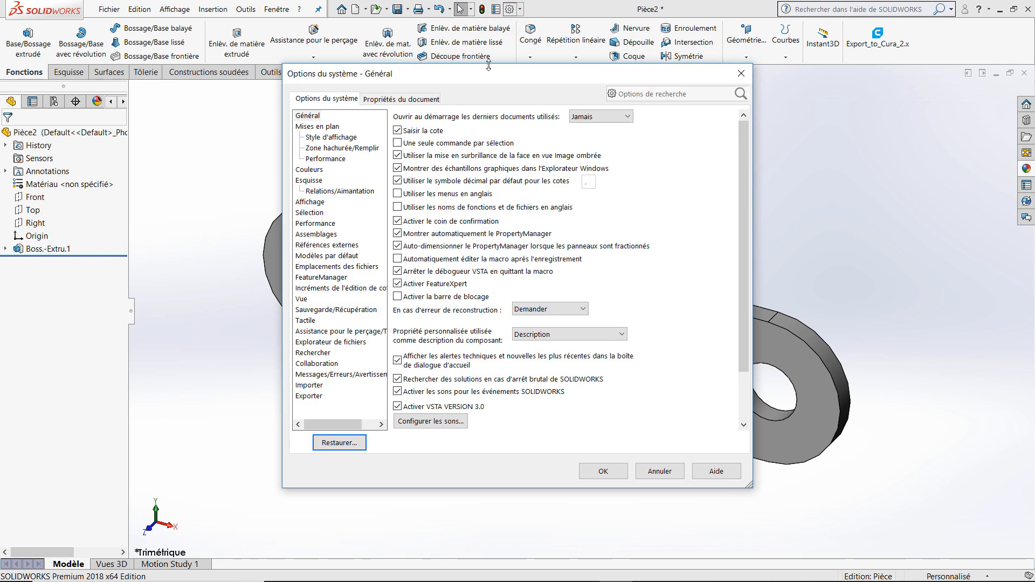
left_click(414, 100)
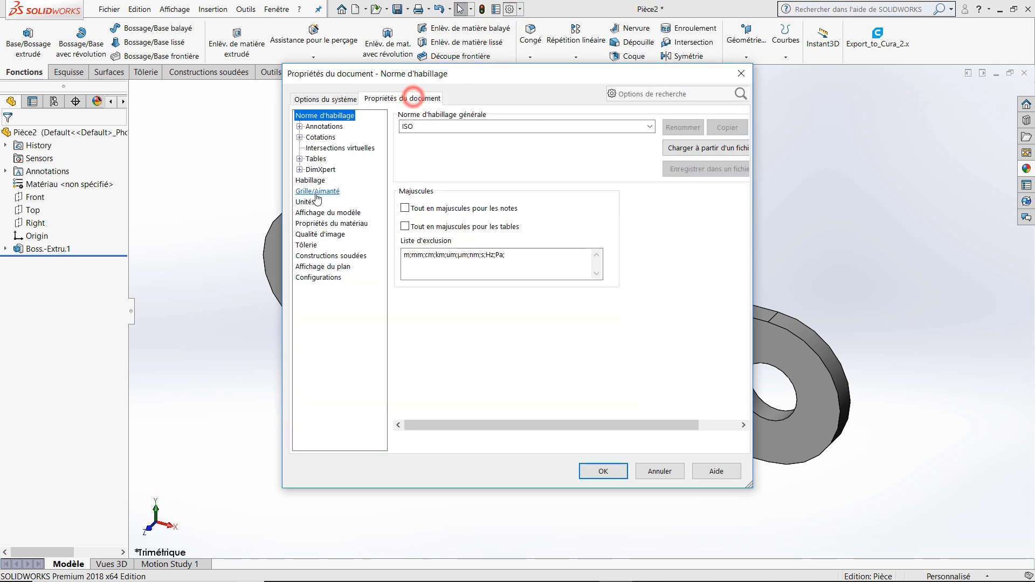
left_click(320, 233)
left_click_drag(581, 142, 645, 138)
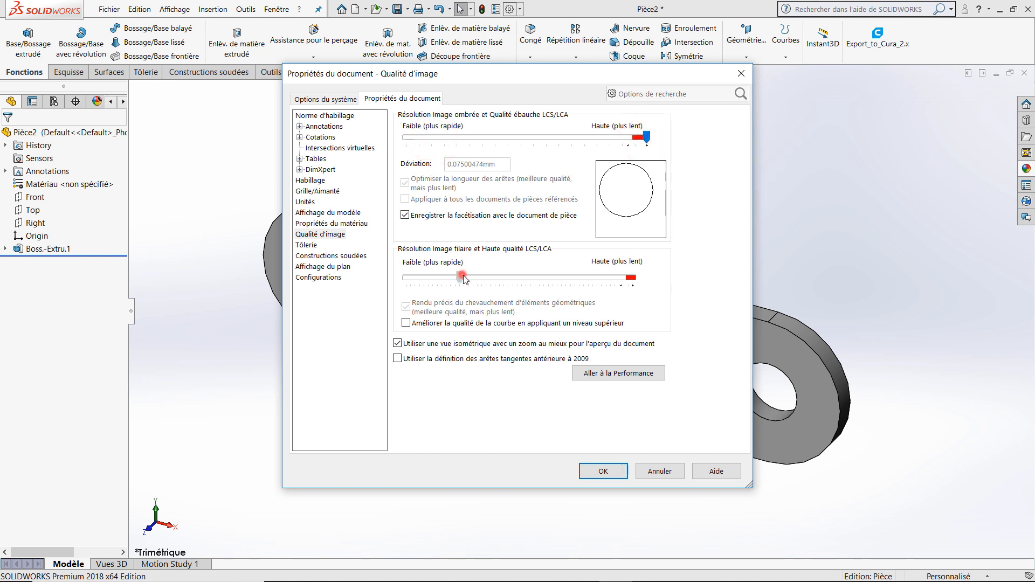
left_click_drag(463, 278, 671, 300)
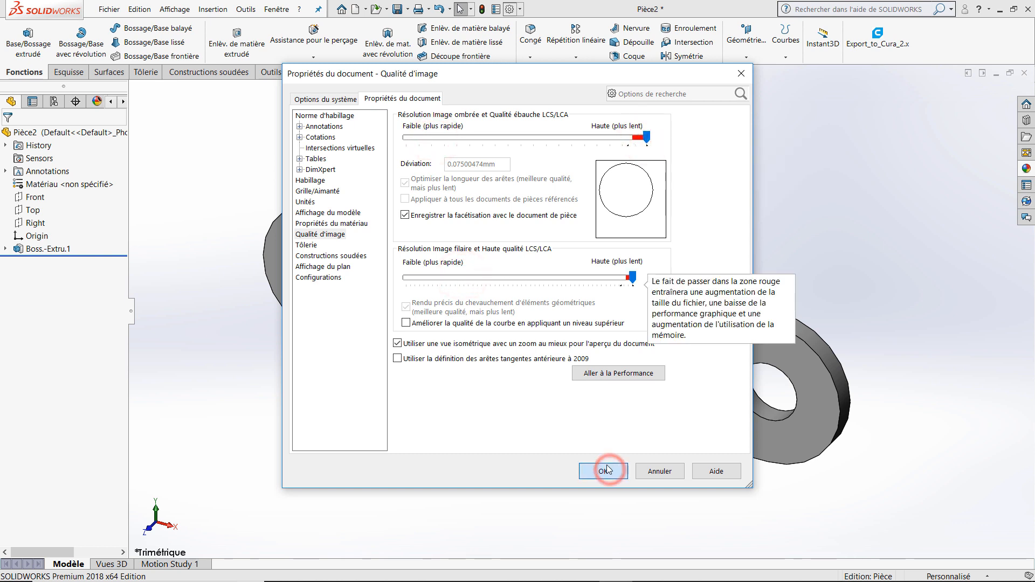
left_click(606, 471)
right_click(607, 465)
left_click(726, 214)
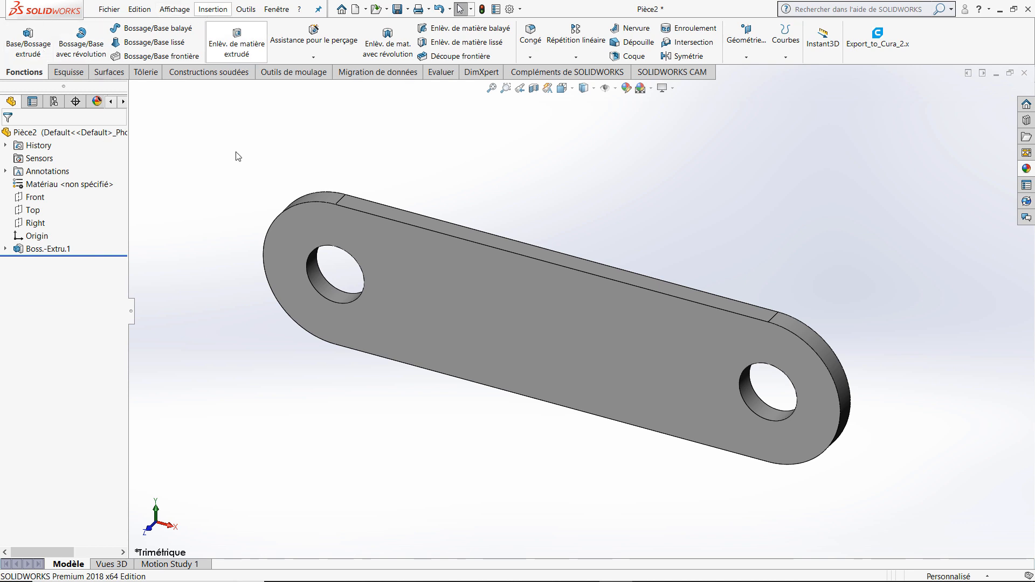
- Start a Flexion feature and select the extruded link plate as the body to deform
middle_click_drag(387, 207, 475, 190)
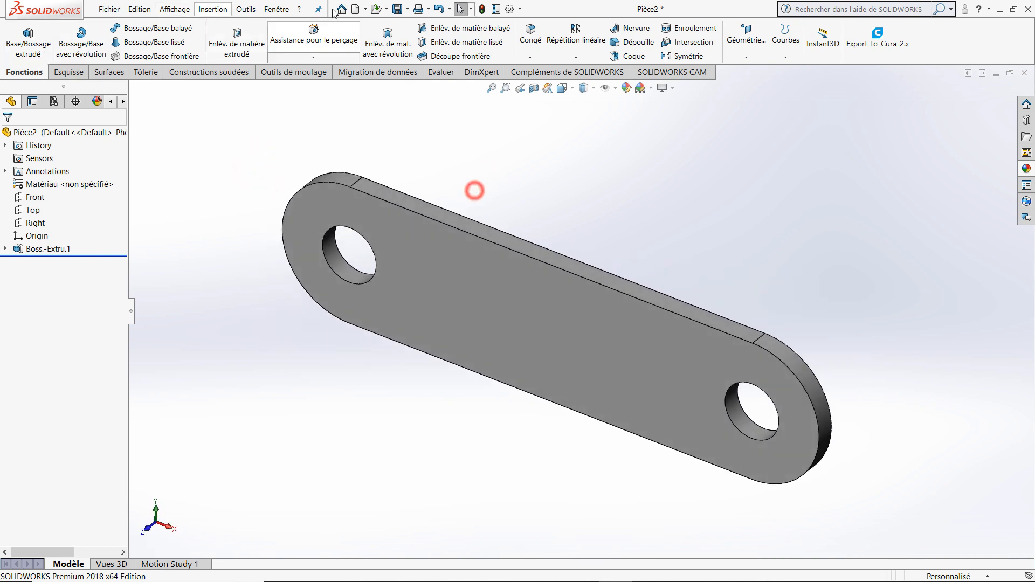
left_click(214, 9)
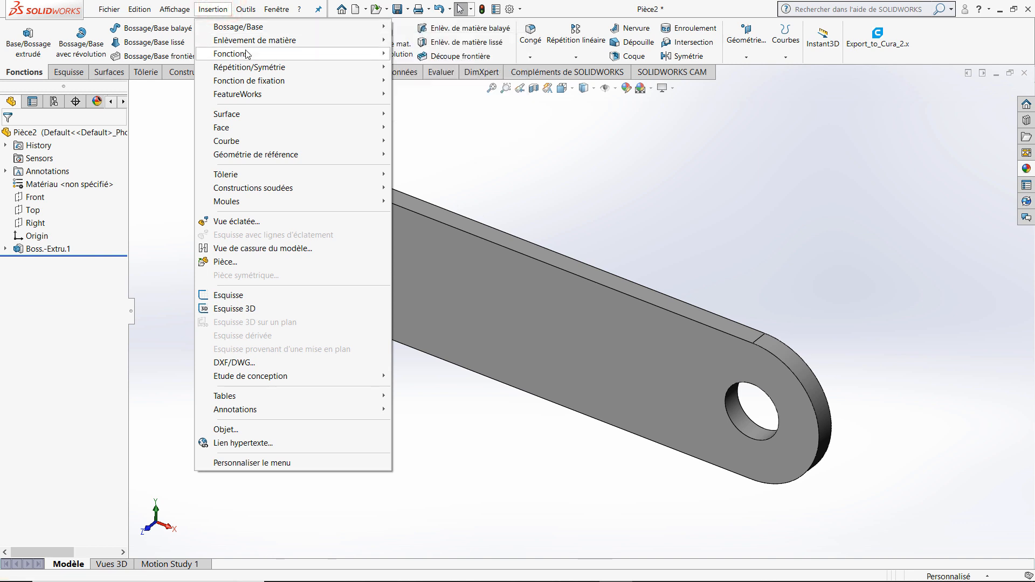
mouse_move(247, 54)
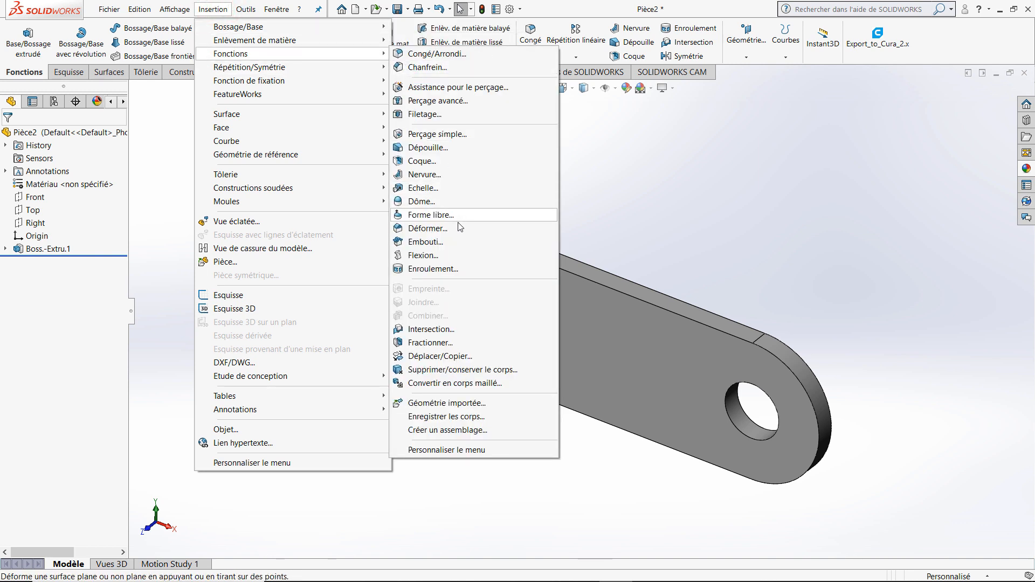
left_click(449, 258)
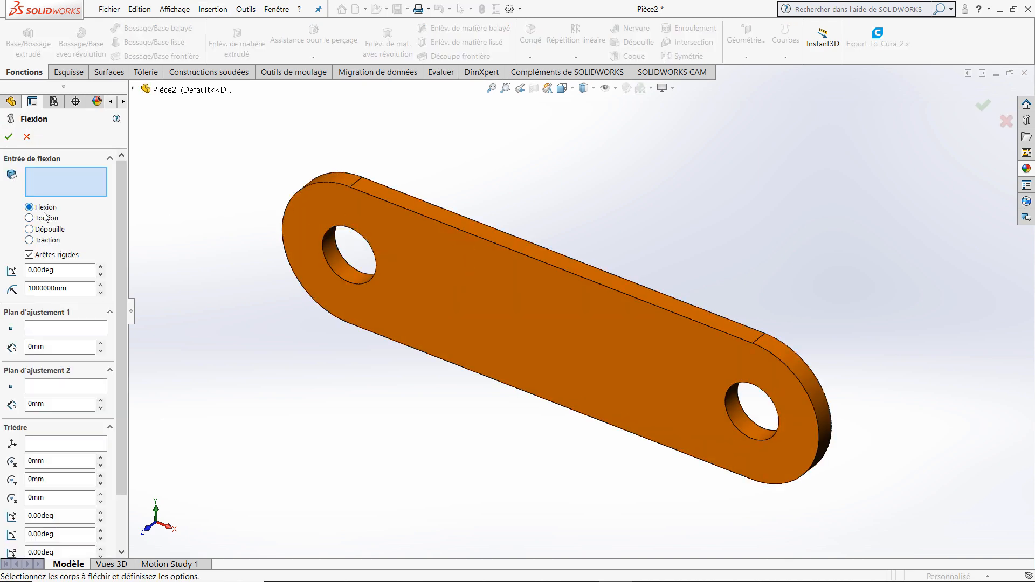
left_click(463, 308)
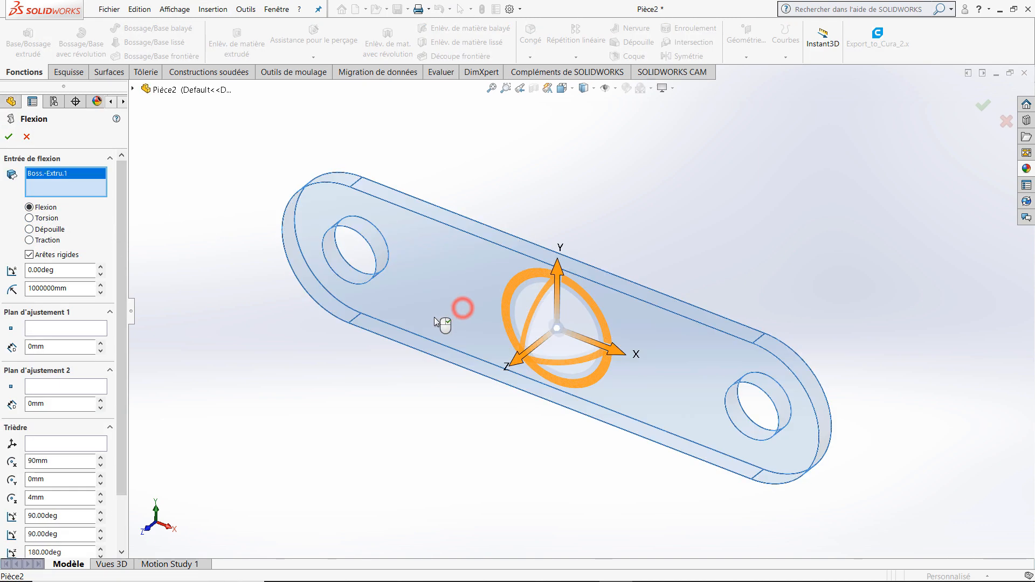
mouse_move(452, 395)
middle_mouse_down()
mouse_move(451, 369)
mouse_move(458, 384)
middle_mouse_up()
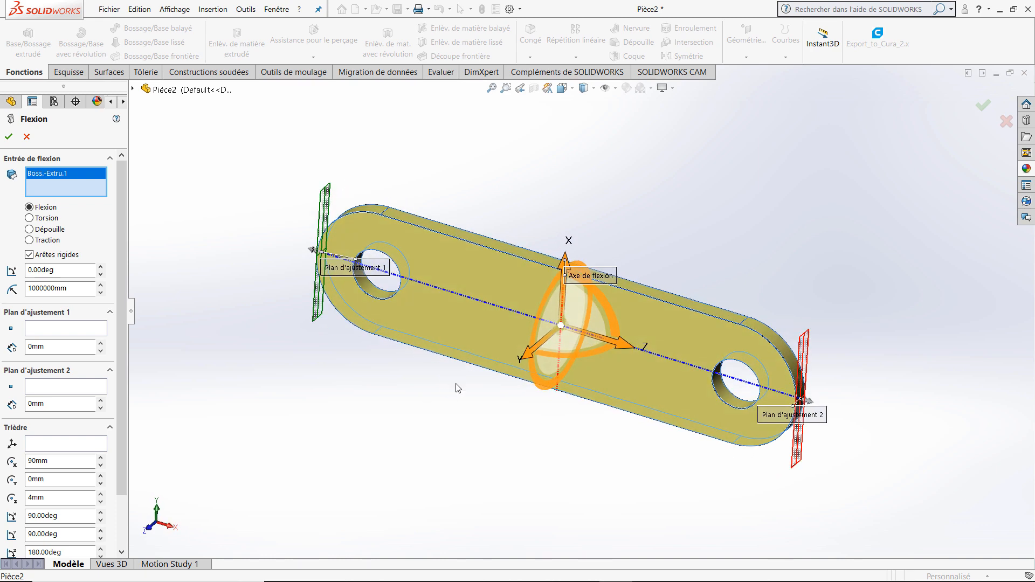
- Try bending the plate at angles up to 26 degrees and reset the bend angle to 0 degrees
left_click(100, 268)
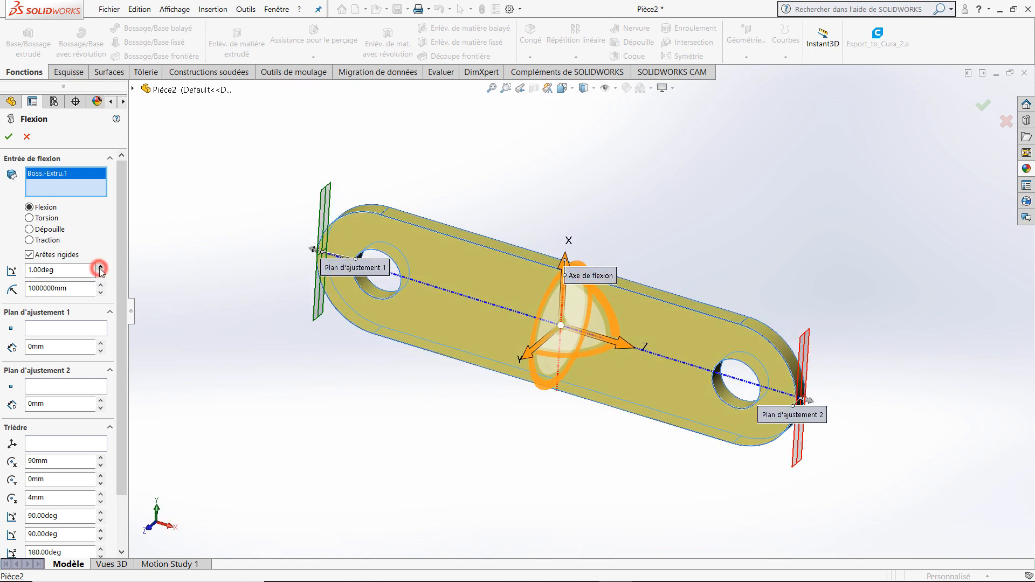
left_click(101, 268)
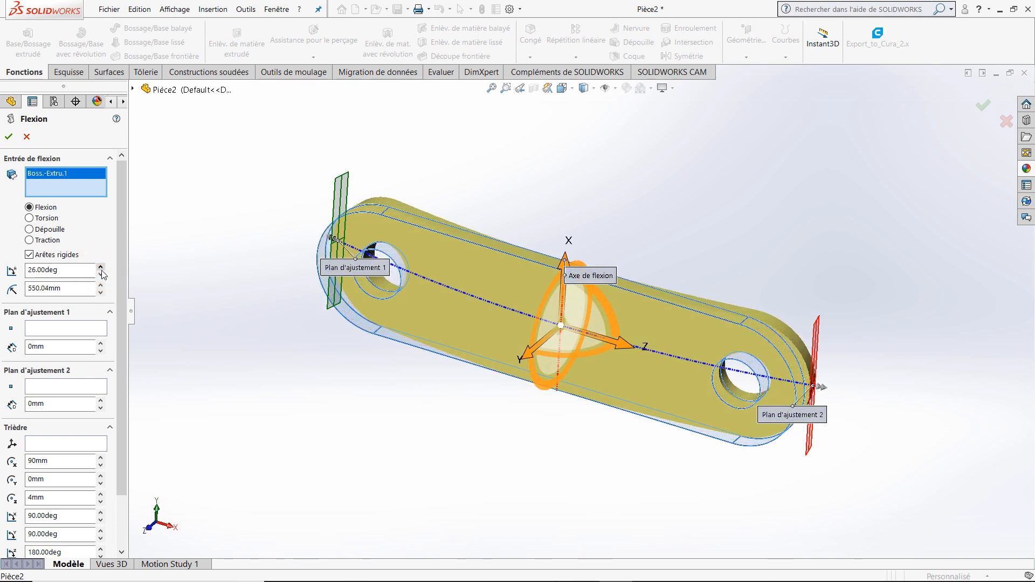
left_click(100, 276)
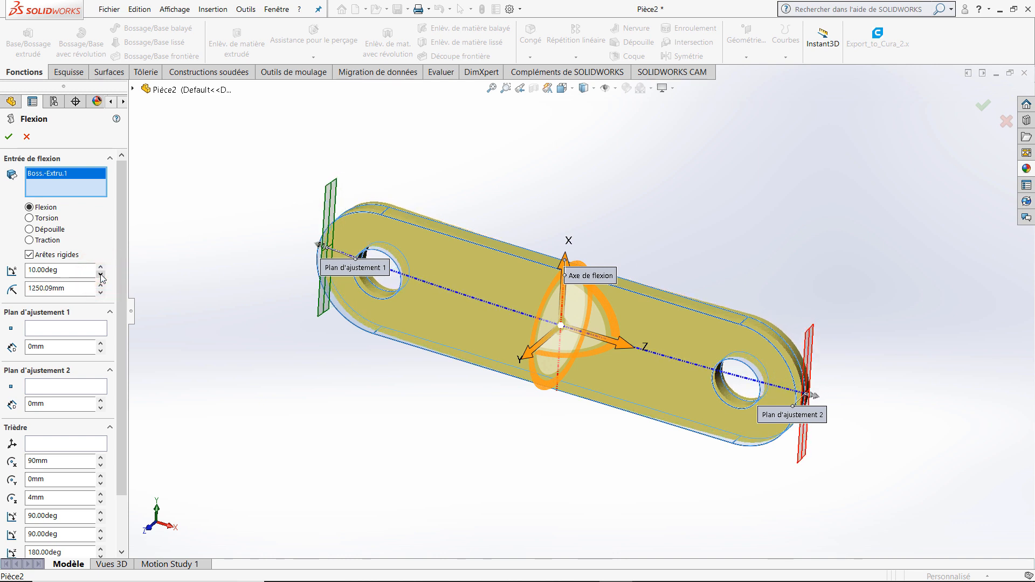
left_click(101, 268)
left_click(100, 268)
left_click(86, 270)
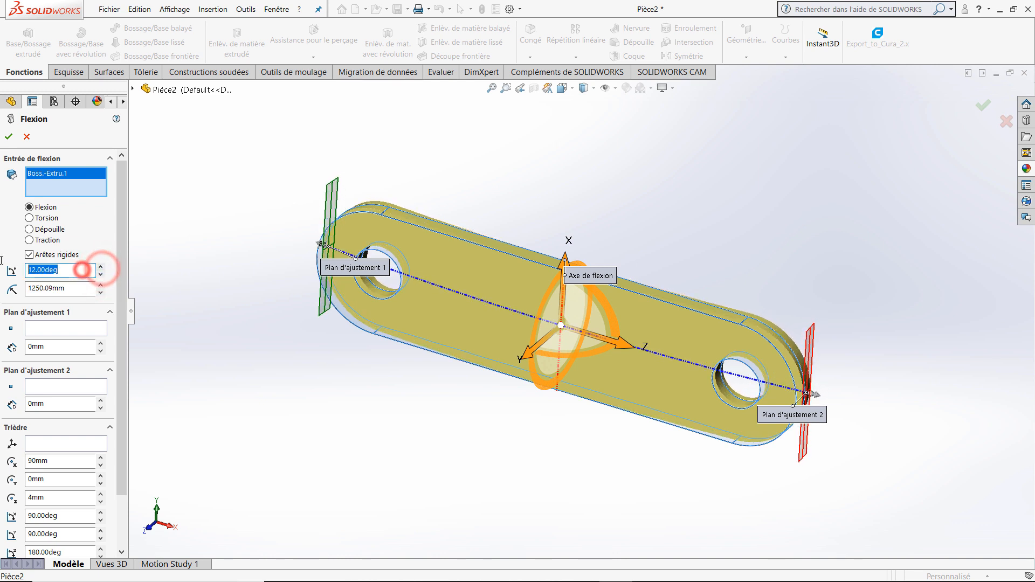
type("0")
key("Return")
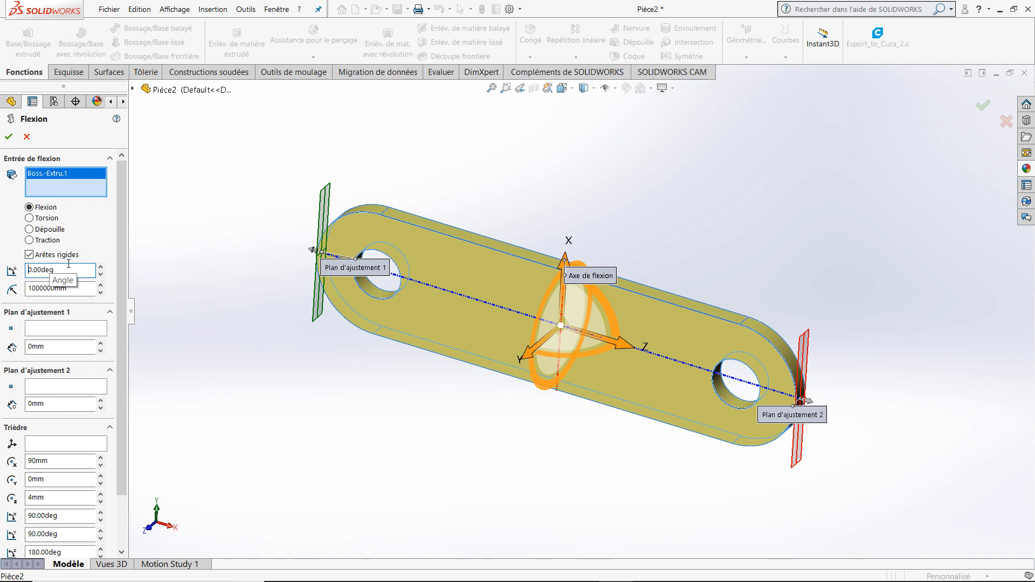
- Switch the Flexion type to Torsion and set the twist angle to 90 degrees
left_click(30, 219)
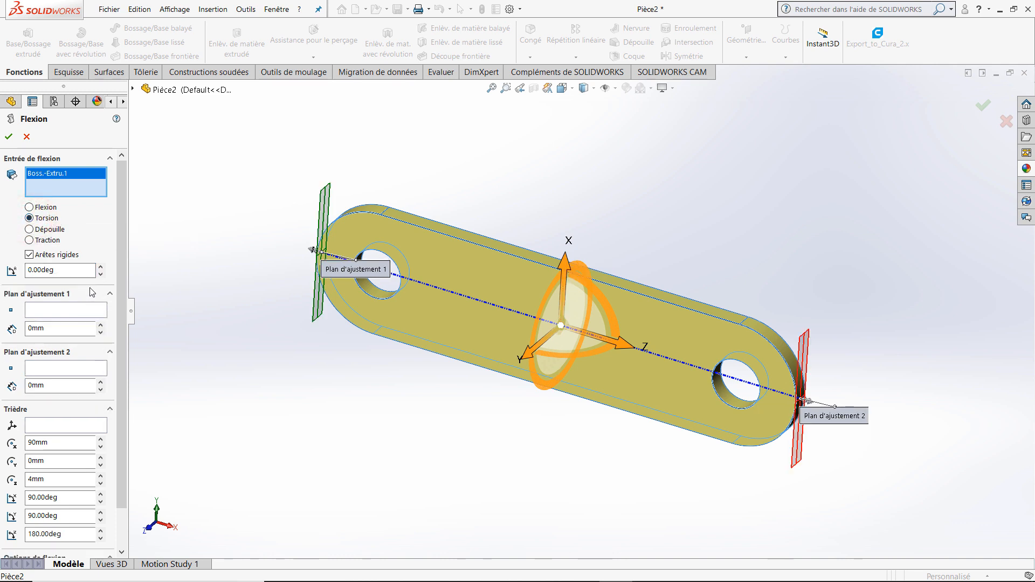
left_click_drag(101, 269, 101, 270)
middle_click_drag(372, 345, 434, 361)
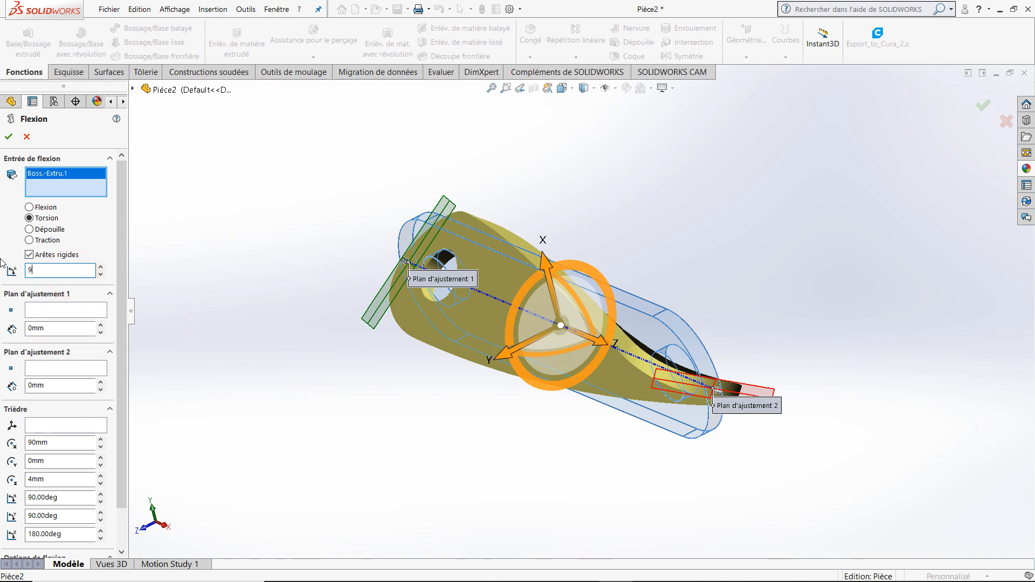
key("Return")
middle_click_drag(649, 203, 728, 267)
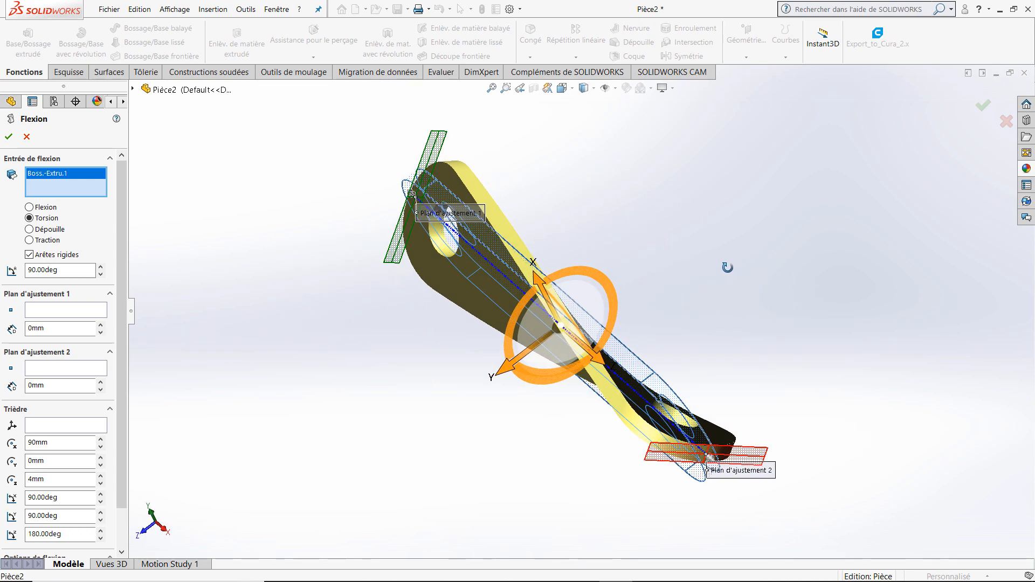
left_click(303, 317)
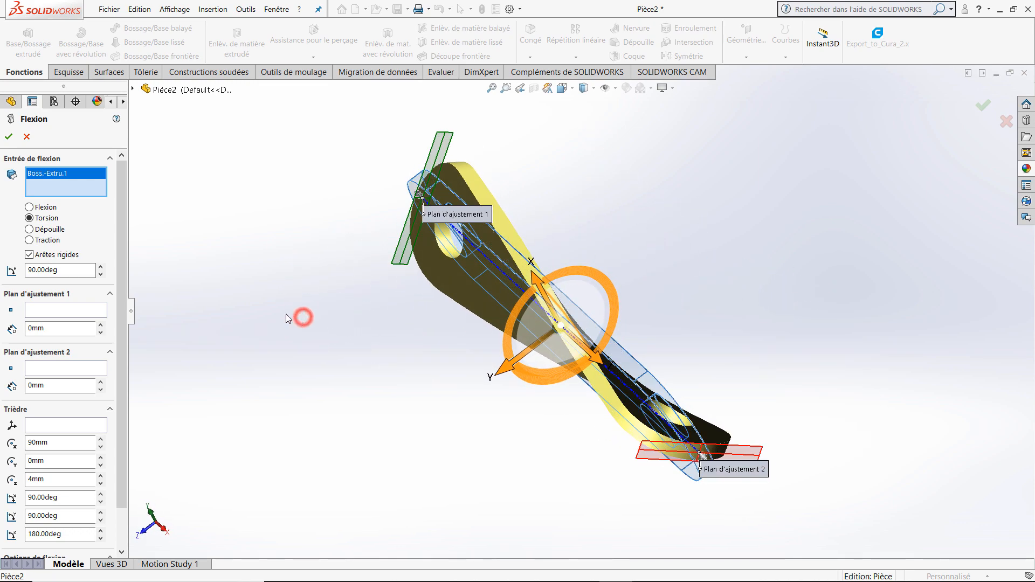
- Set the distance of Plan d'ajustement 1 to 70 mm
left_click(100, 324)
left_click(100, 325)
left_click(100, 325)
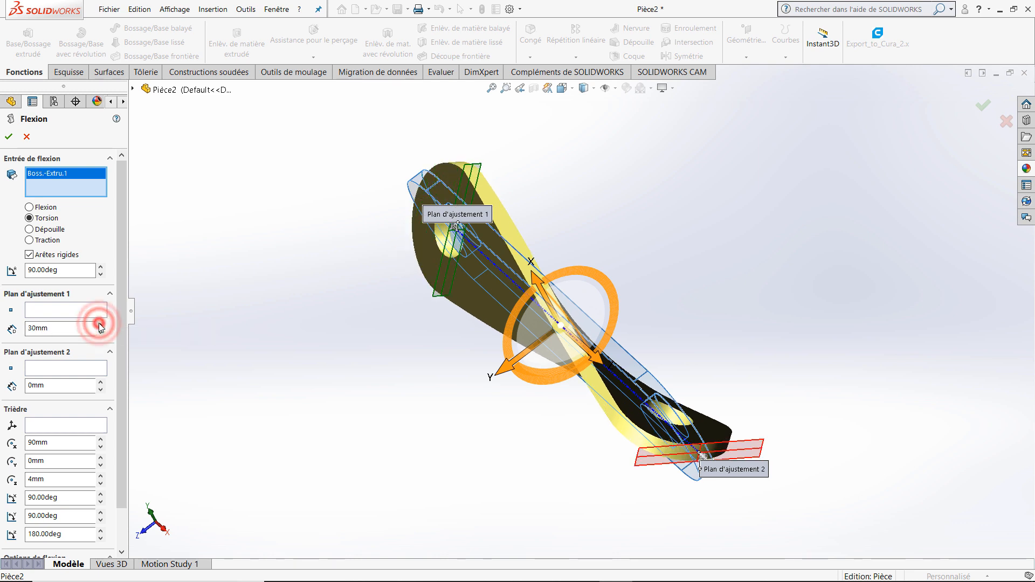
left_click(101, 325)
double_click(53, 331)
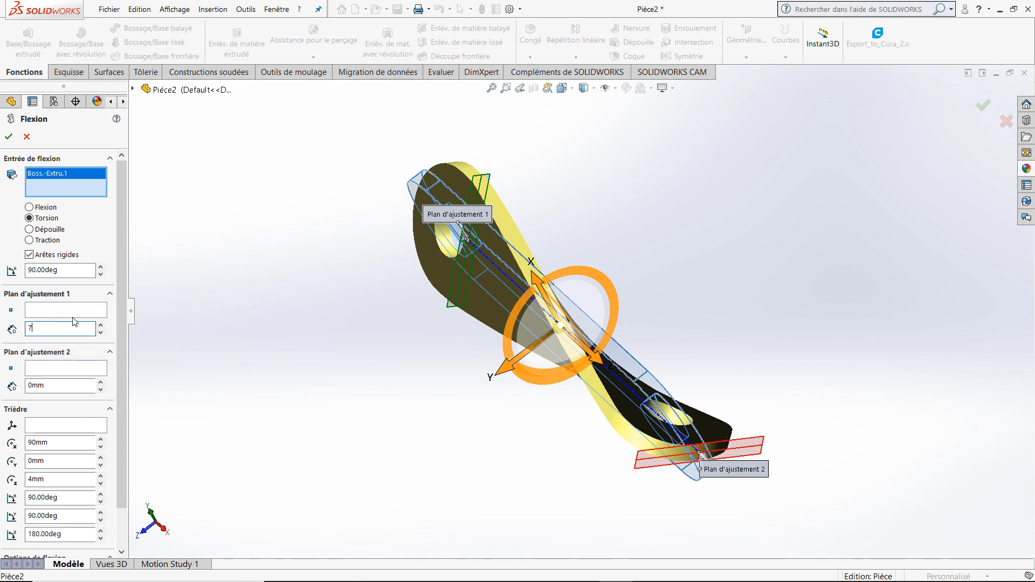
type("70")
key("Return")
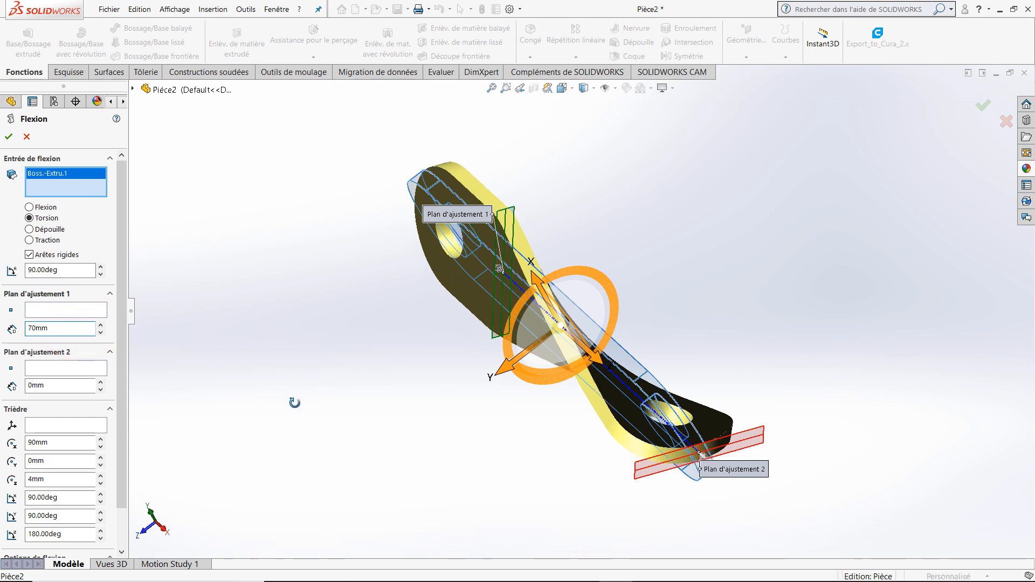
- Set the distance of Plan d'ajustement 2 to 70 mm and complete the 90-degree twist
middle_click_drag(295, 403, 572, 210)
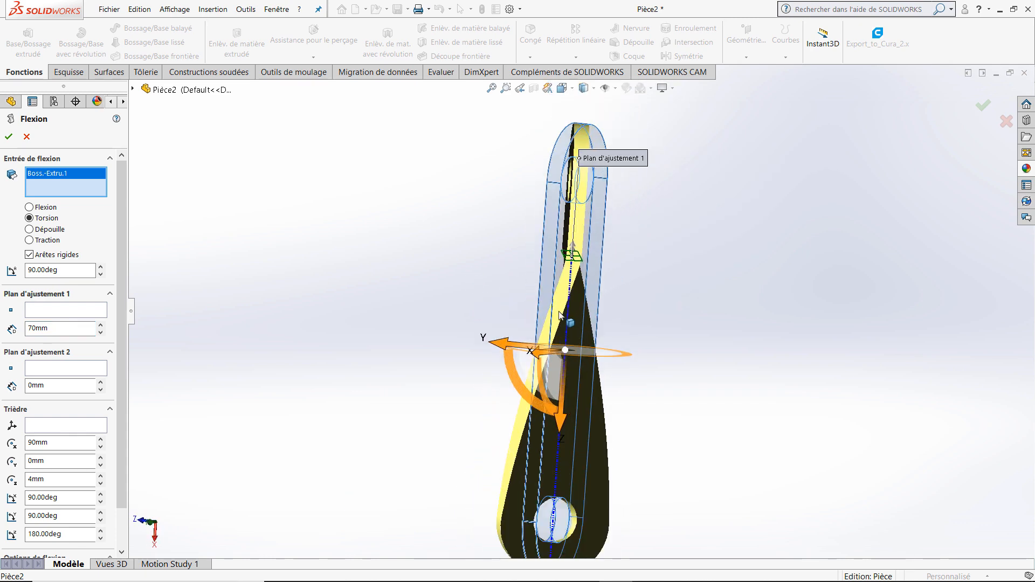
middle_click_drag(559, 315, 480, 225)
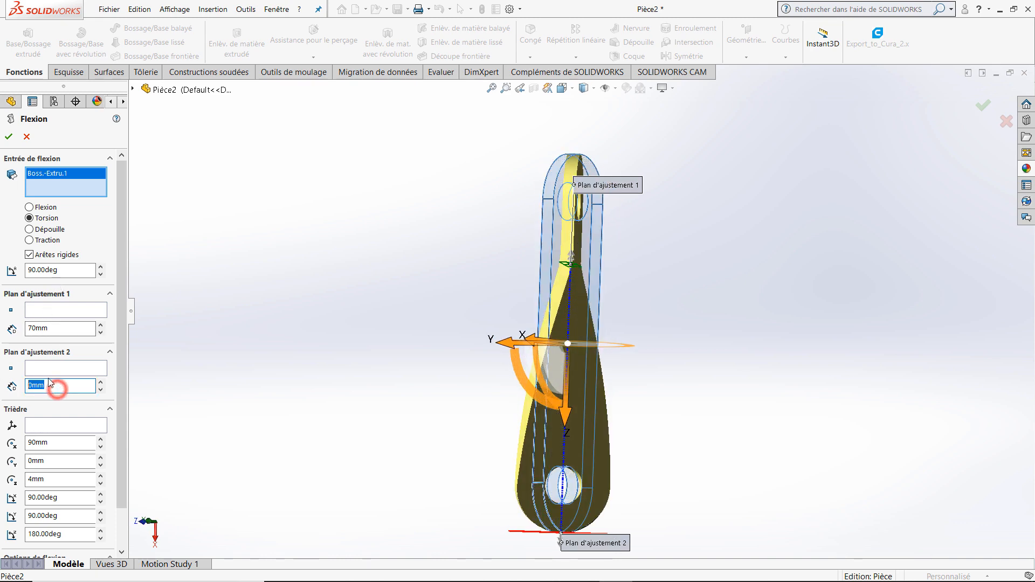
type("70")
key("Return")
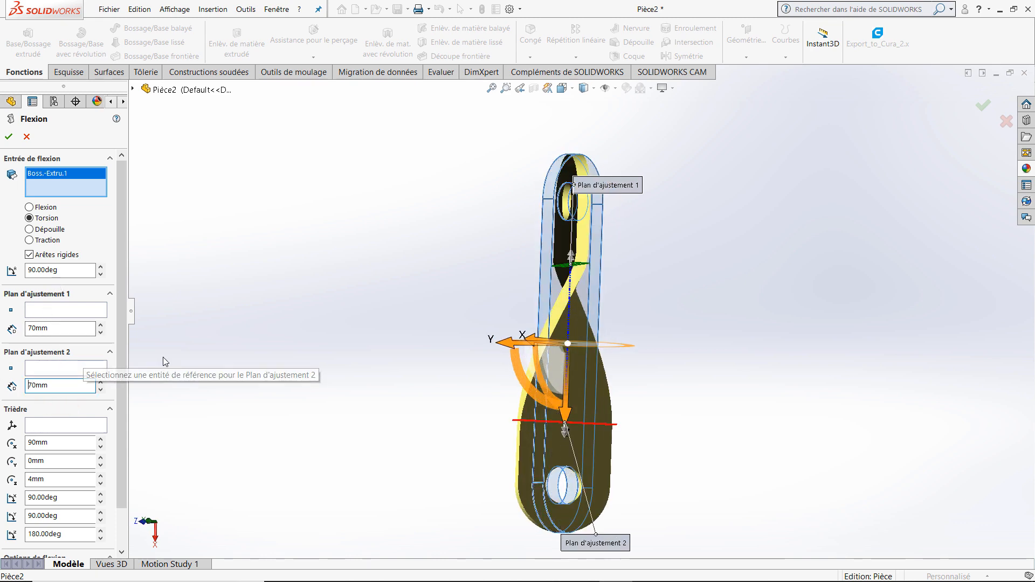
middle_click_drag(438, 359, 436, 334)
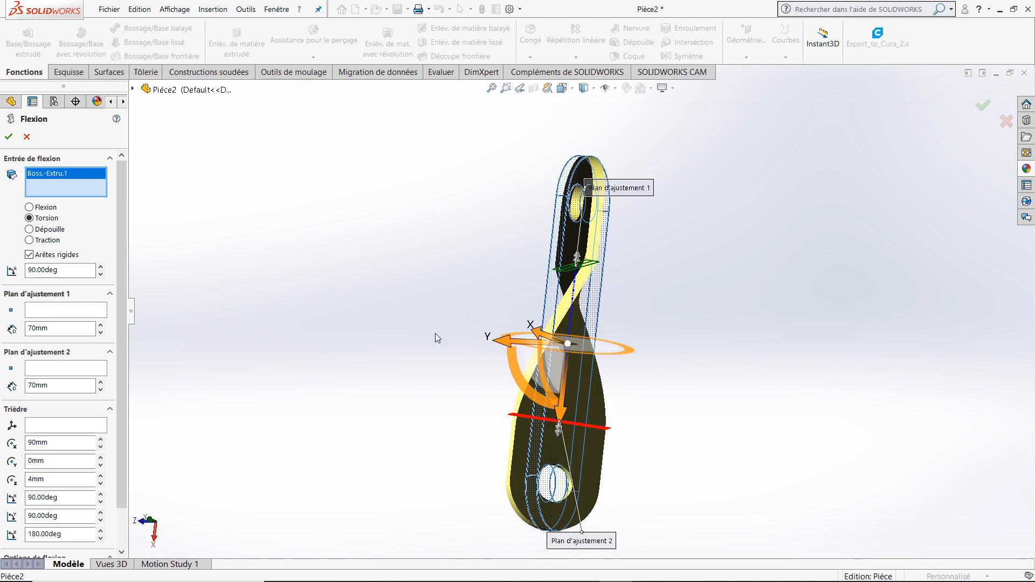
left_click(10, 138)
left_click(464, 308)
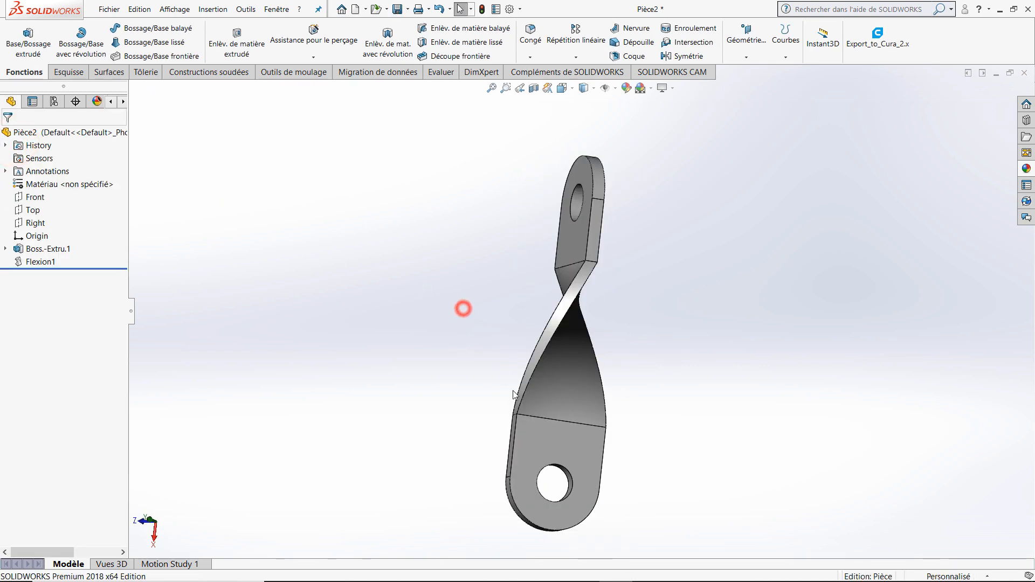
- Edit the whole part's appearance, trying the metals bronze poli and cuivre poli
middle_click_drag(513, 394, 537, 360)
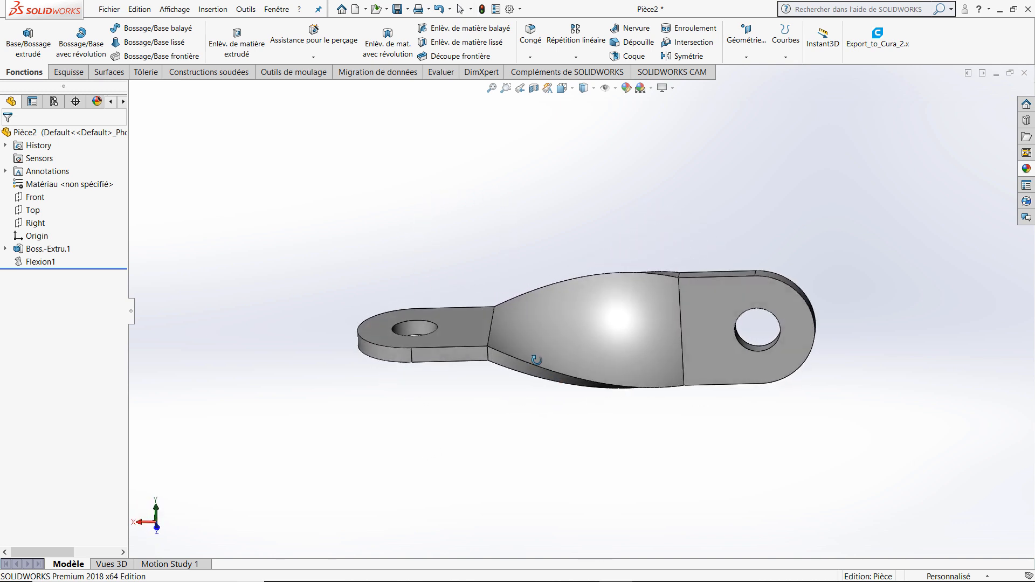
middle_click_drag(497, 253, 545, 232)
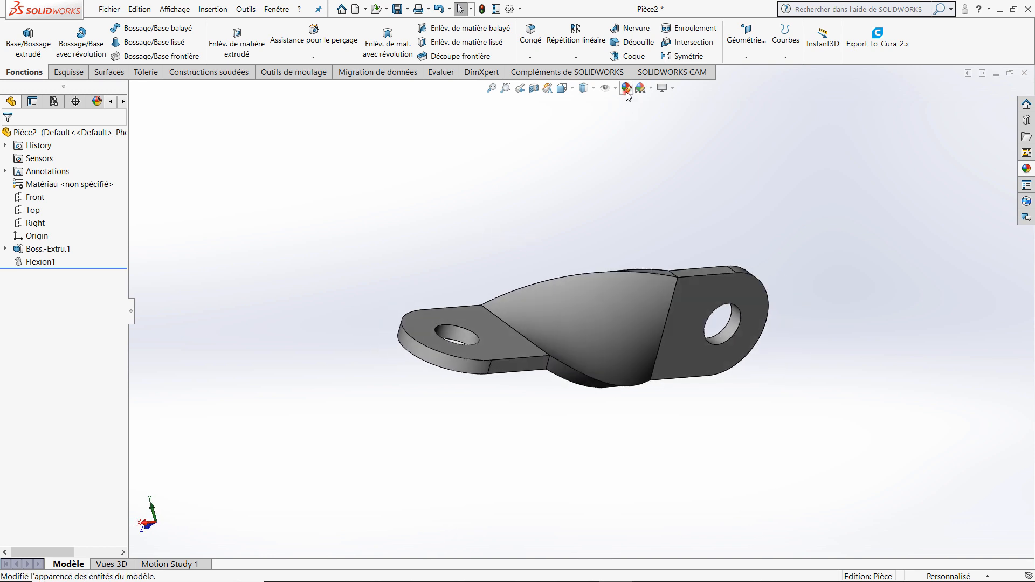
left_click(626, 90)
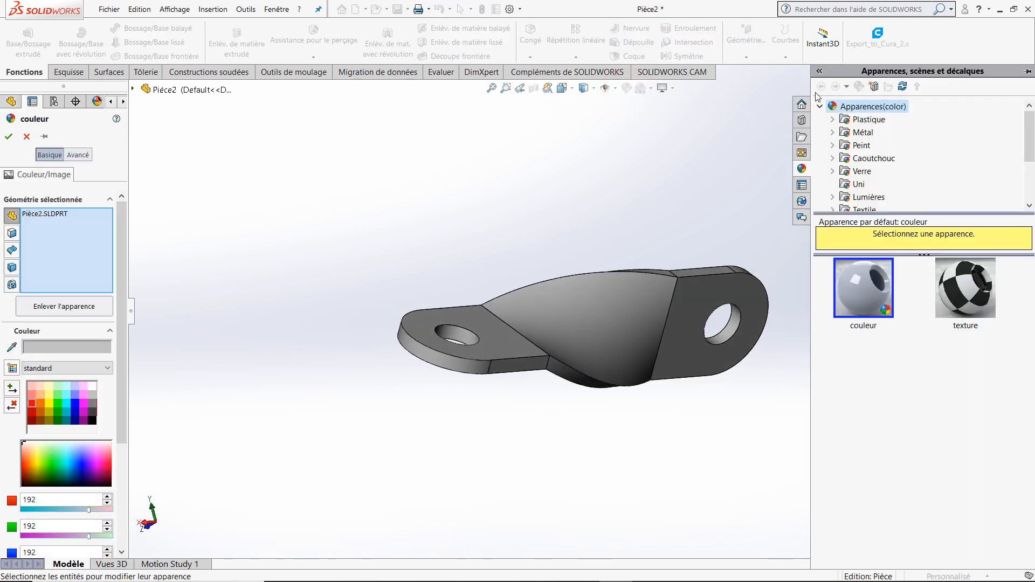
left_click(861, 132)
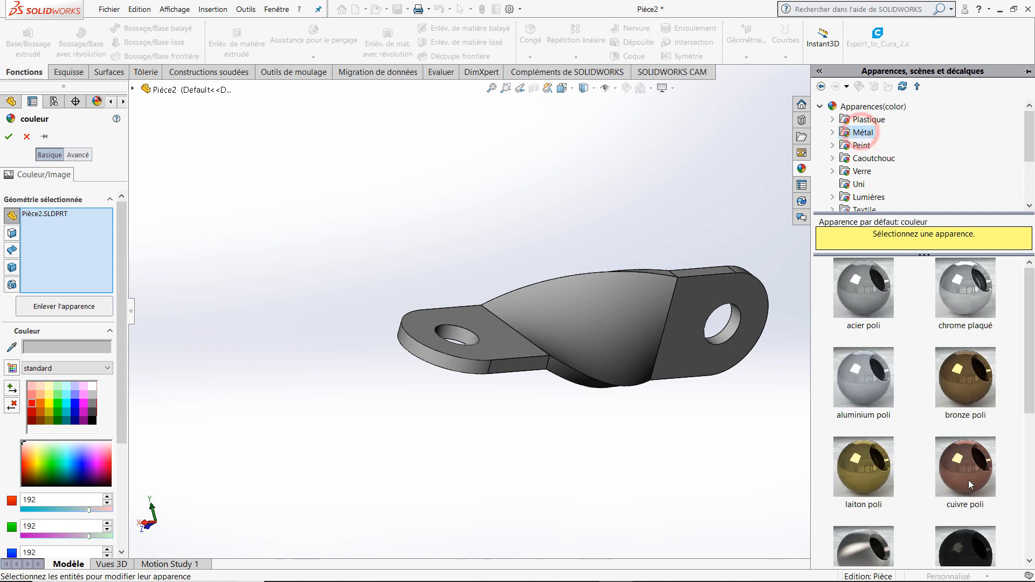
left_click(979, 390)
left_click(953, 465)
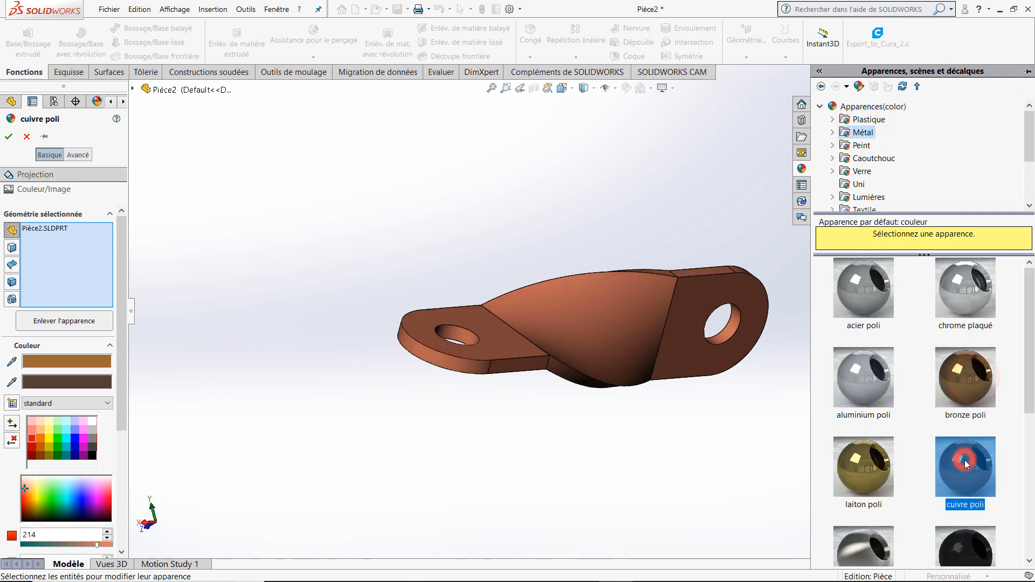
- Try the polished metal appearances or poli and platine poli on the whole part
scroll(953, 465, "down", 5)
mouse_move(948, 471)
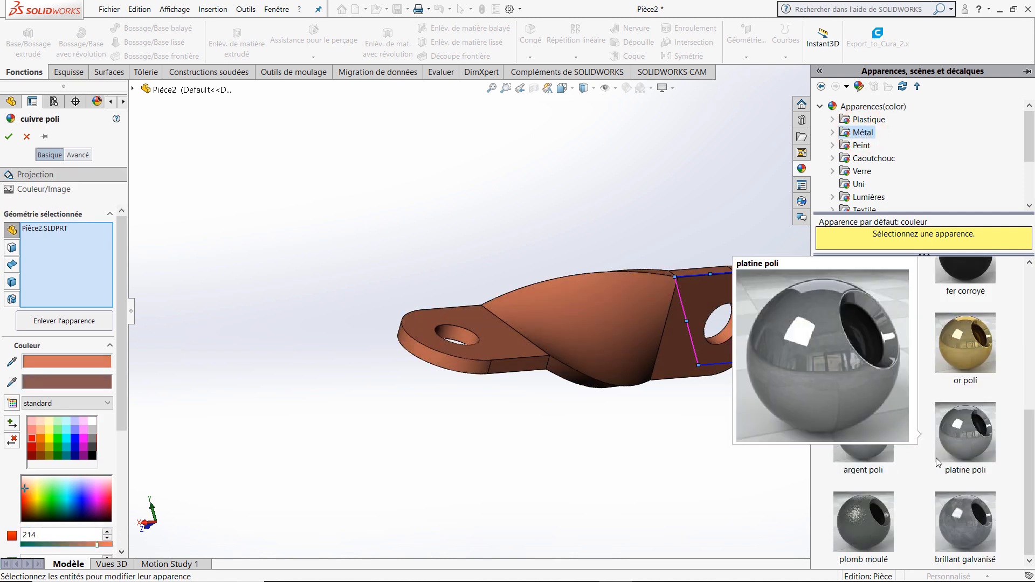
left_click(966, 350)
left_click(959, 420)
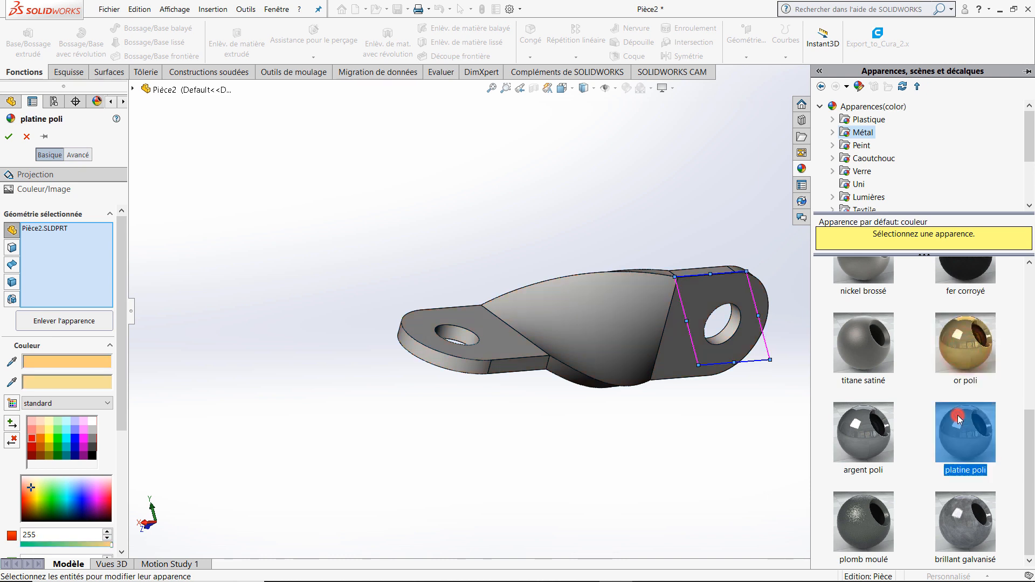
- Apply the painted appearance rouge pomme d'amour to the whole part and accept it
left_click(883, 160)
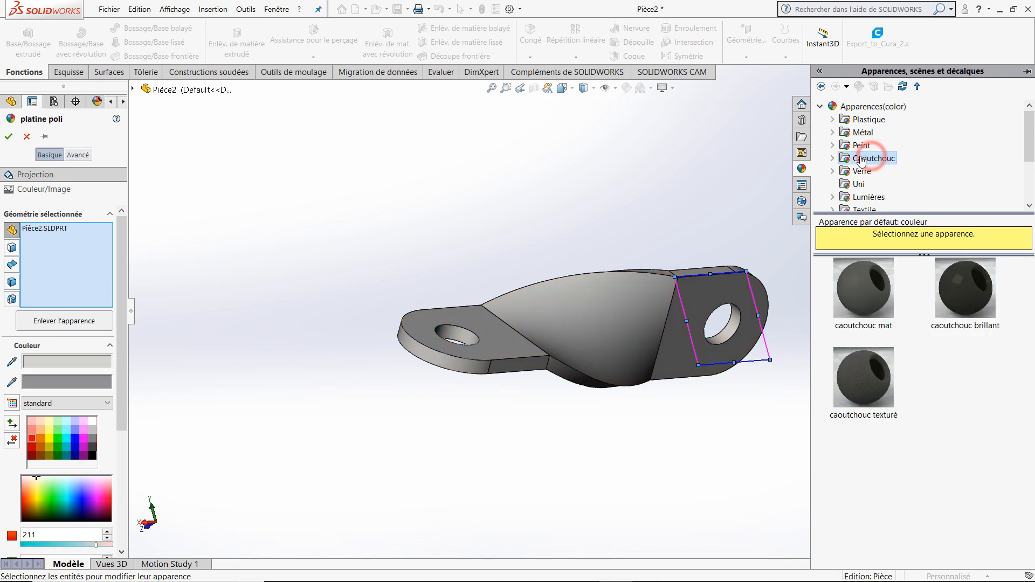
left_click(855, 137)
left_click(858, 147)
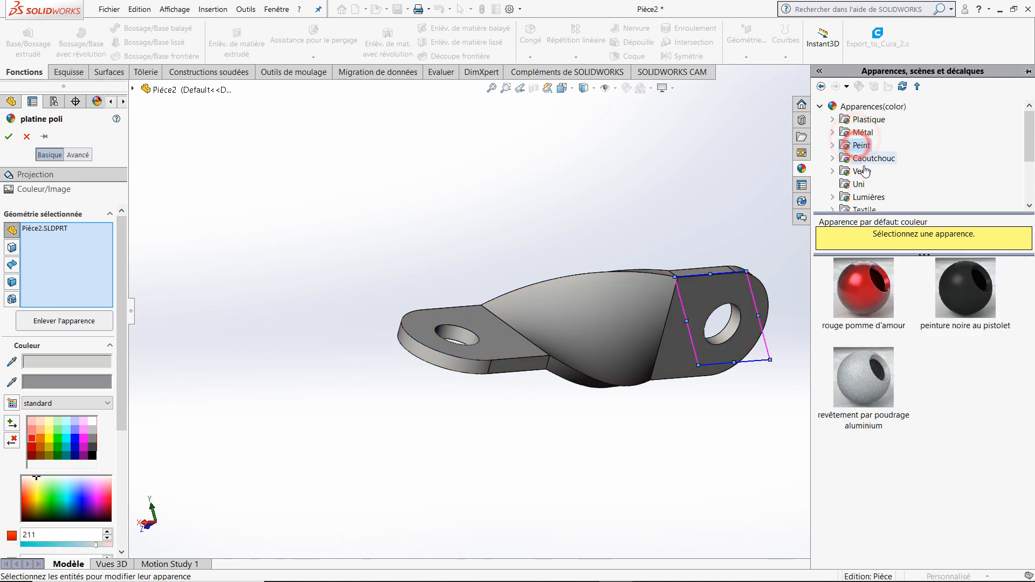
left_click(869, 285)
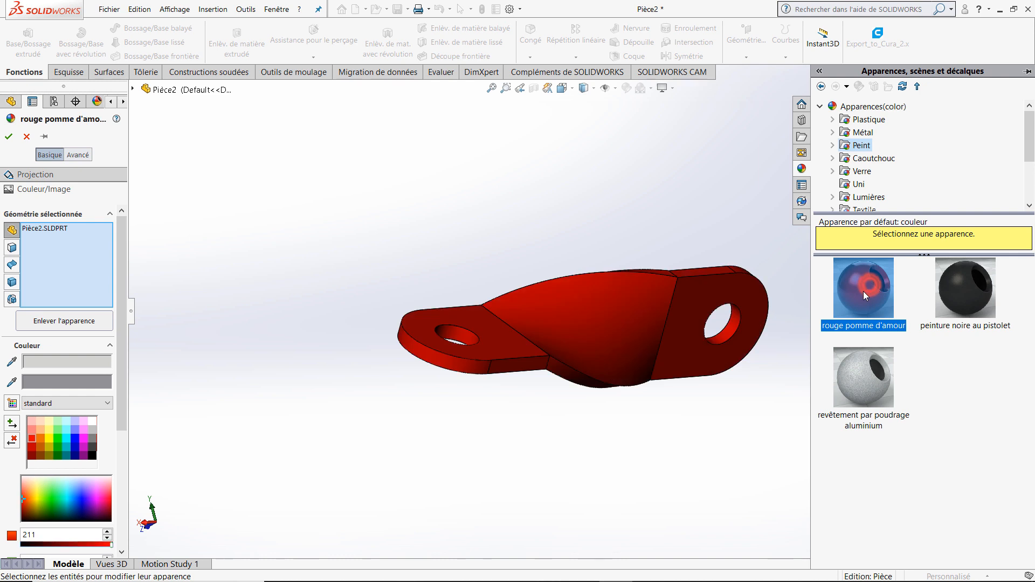
left_click(9, 137)
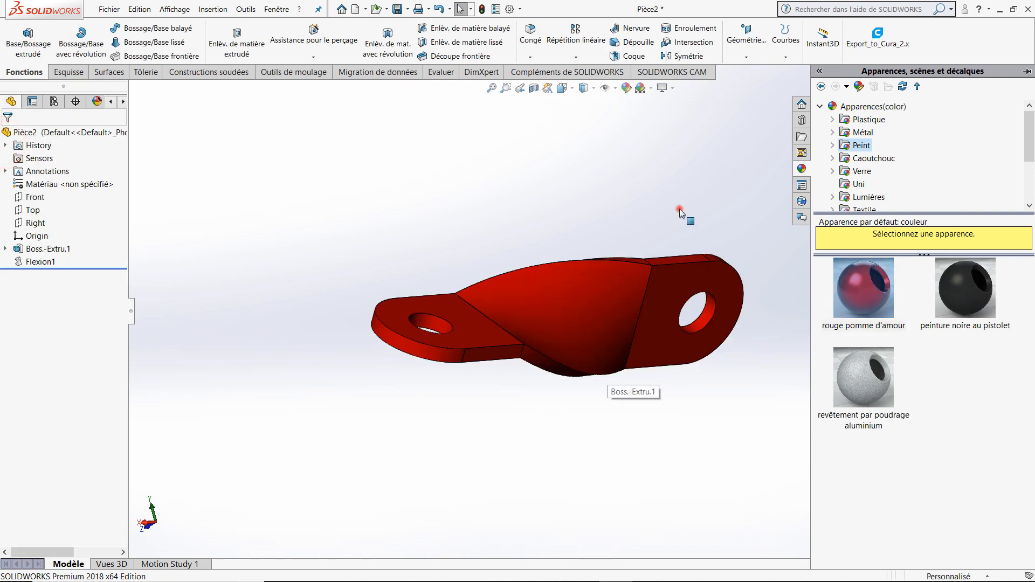
- Set the scene background to Blanc uni
left_click(679, 209)
scroll(640, 332, "down", 1)
middle_click_drag(587, 291, 598, 176)
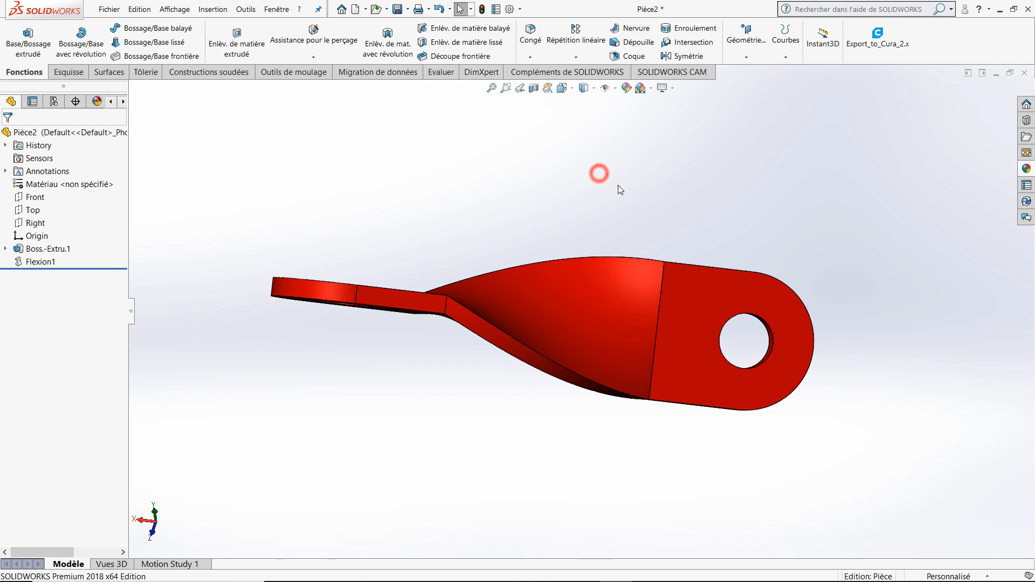
left_click(651, 89)
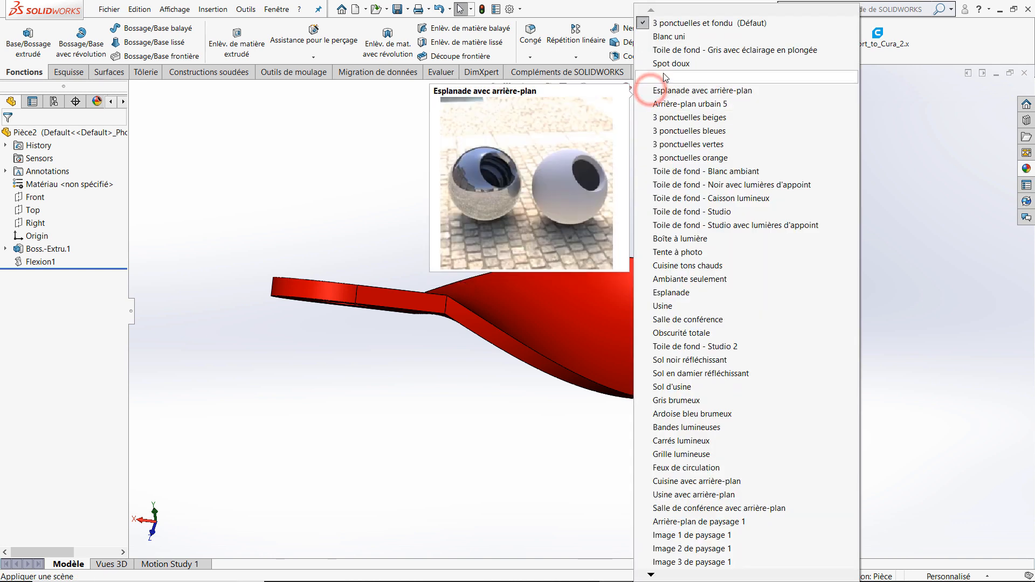
left_click(670, 37)
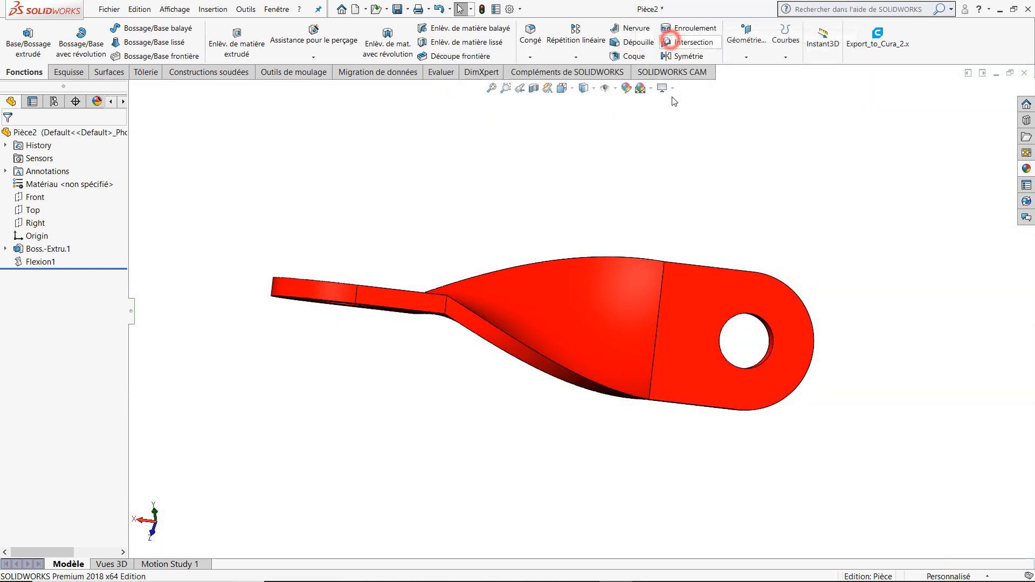
- Start a 1 mm radius fillet on the edge between one flat end and the twisted section
middle_click_drag(649, 206, 464, 177)
middle_click_drag(483, 194, 503, 195)
middle_click_drag(472, 293, 439, 311)
scroll(406, 312, "down", 2)
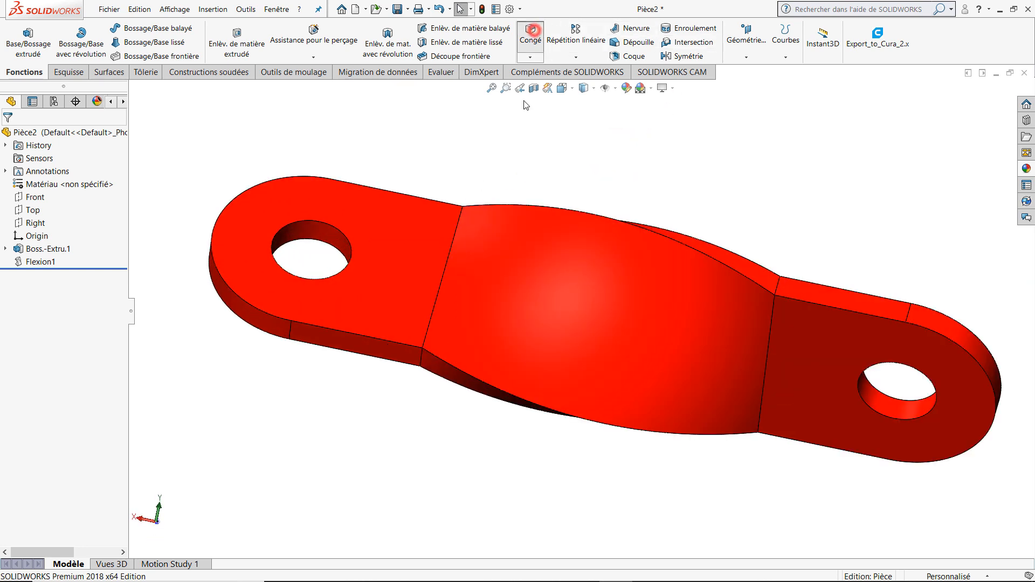
left_click(443, 276)
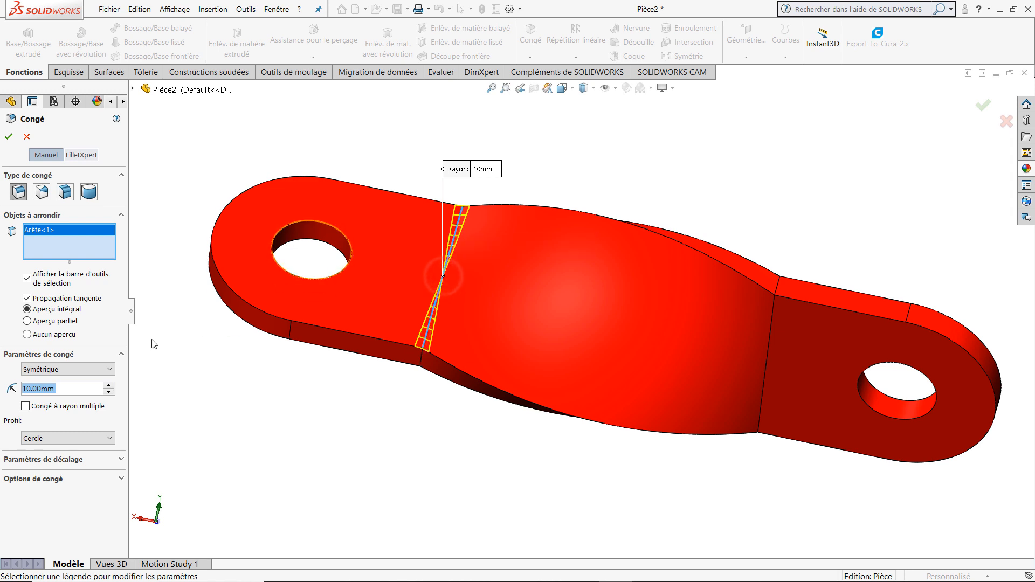
type("1")
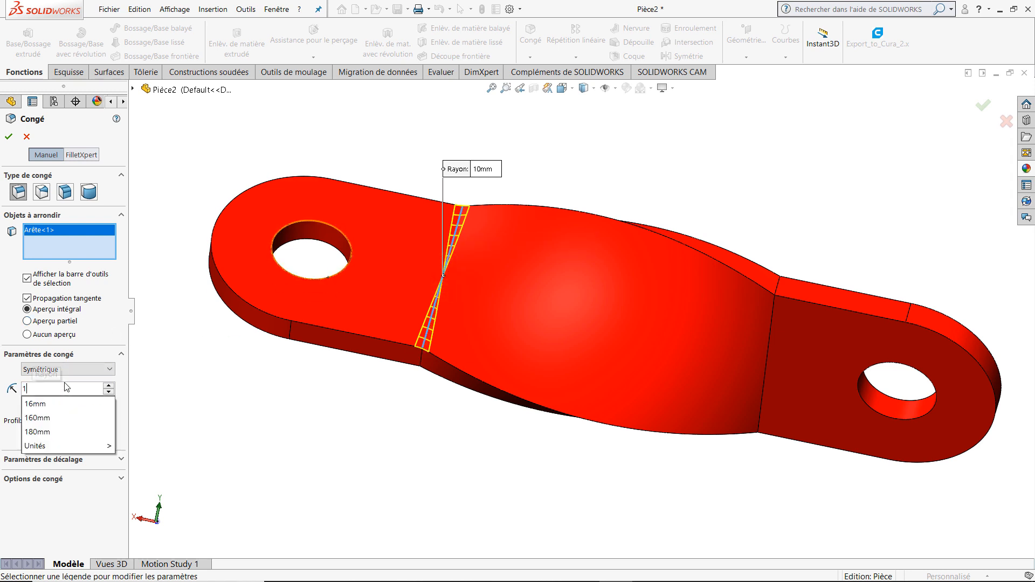
key("Return")
- Add the opposite-side edge at the same transition and both transition edges at the other flat end to the fillet
middle_click_drag(456, 474, 459, 244)
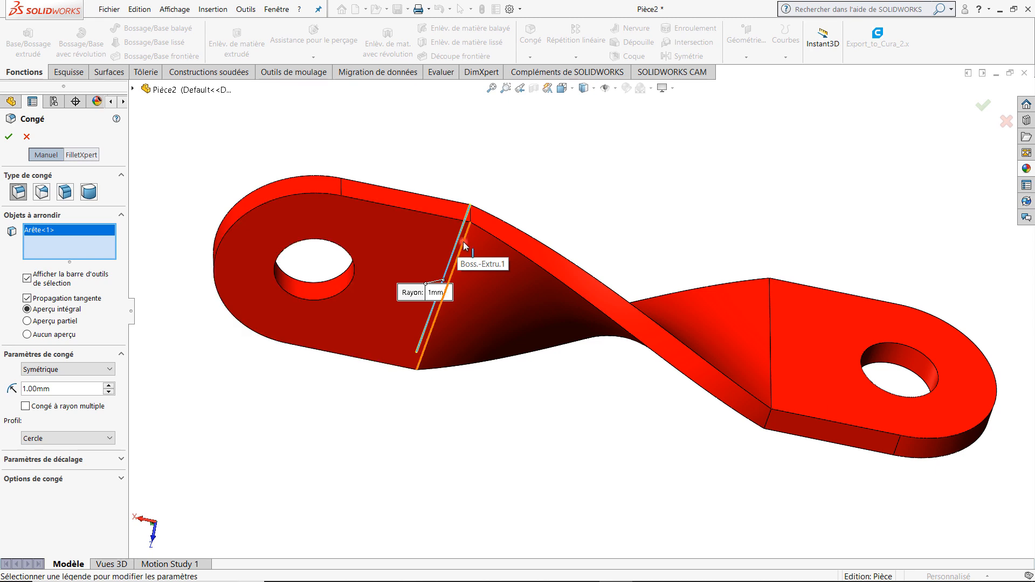
left_click(463, 242)
middle_click_drag(693, 345, 716, 373)
scroll(771, 344, "down", 3)
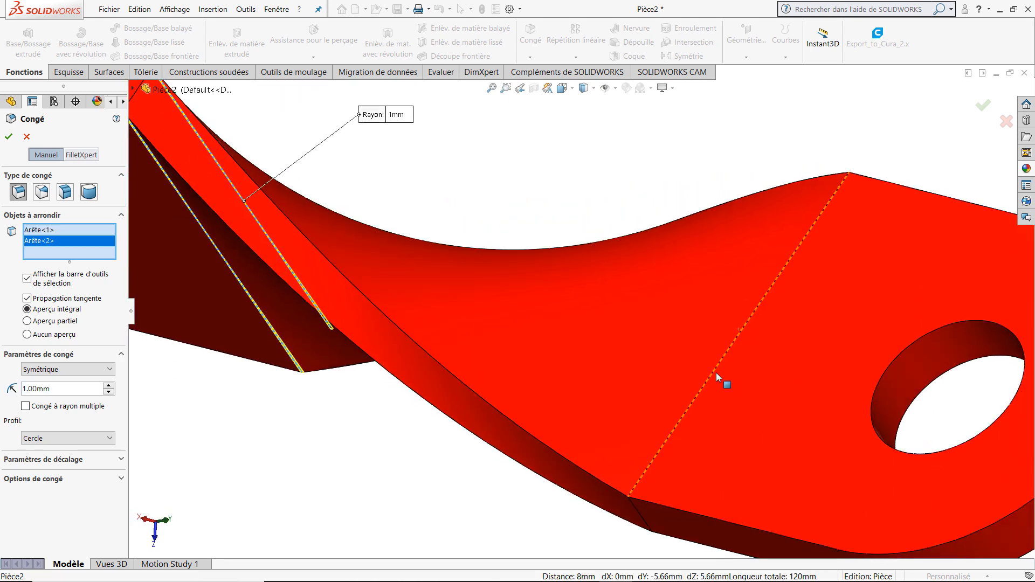
left_click(697, 396)
middle_click_drag(696, 418, 789, 191)
scroll(771, 192, "down", 2)
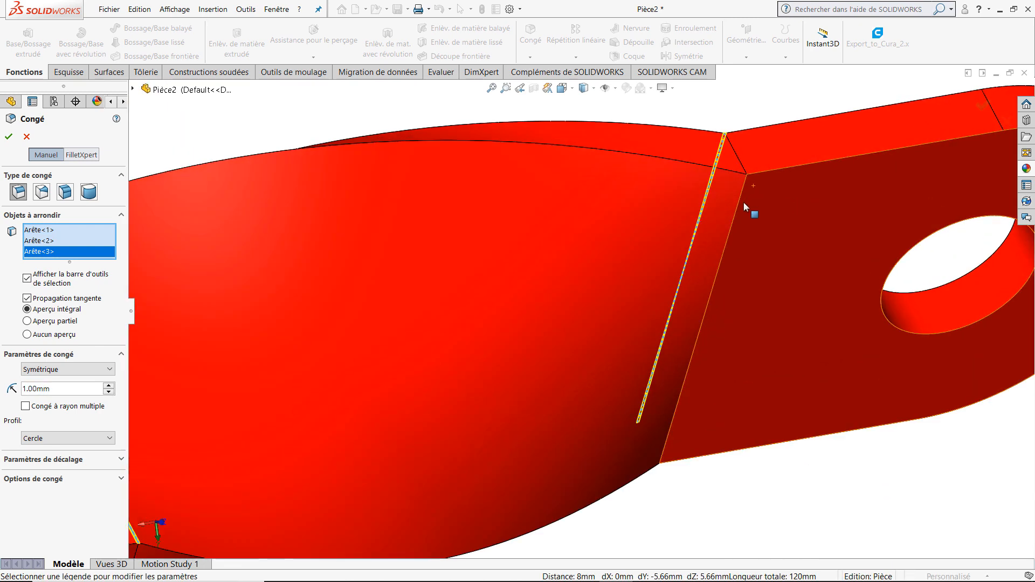
left_click(738, 208)
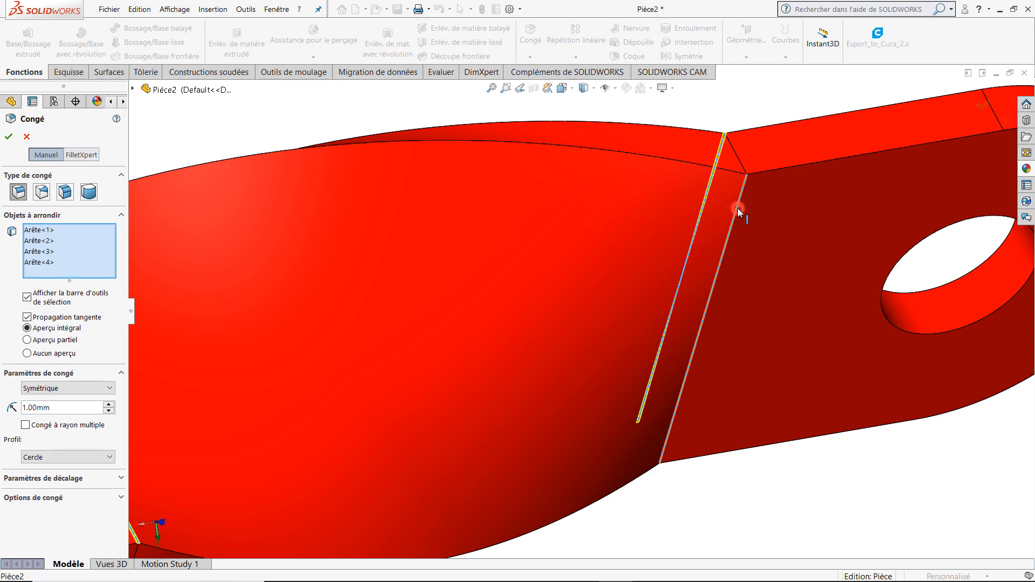
- Set the radius of the four-edge fillet to 2 mm and complete it
middle_click_drag(738, 208, 529, 377)
scroll(538, 291, "up", 6)
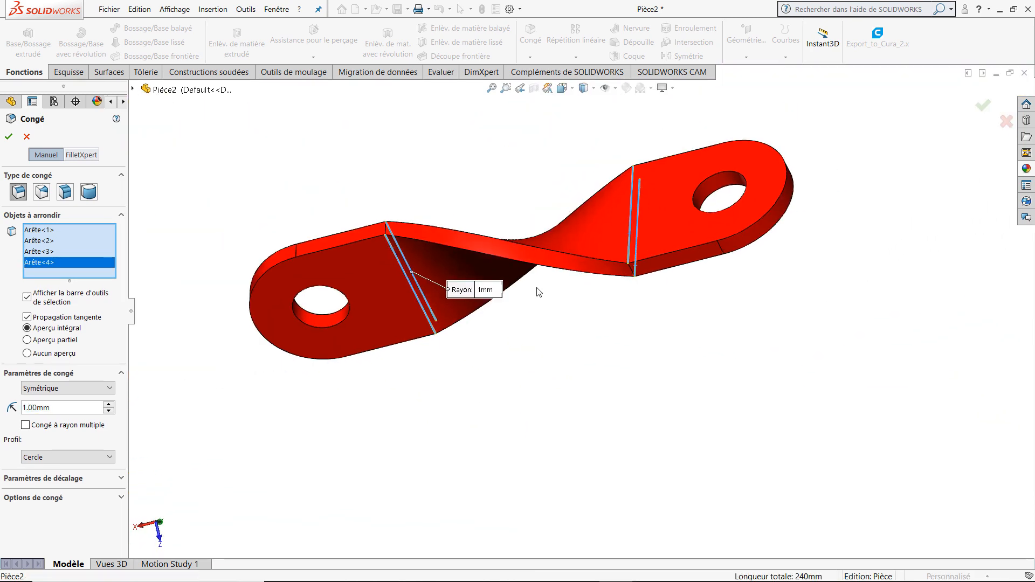
middle_click_drag(635, 279, 687, 324)
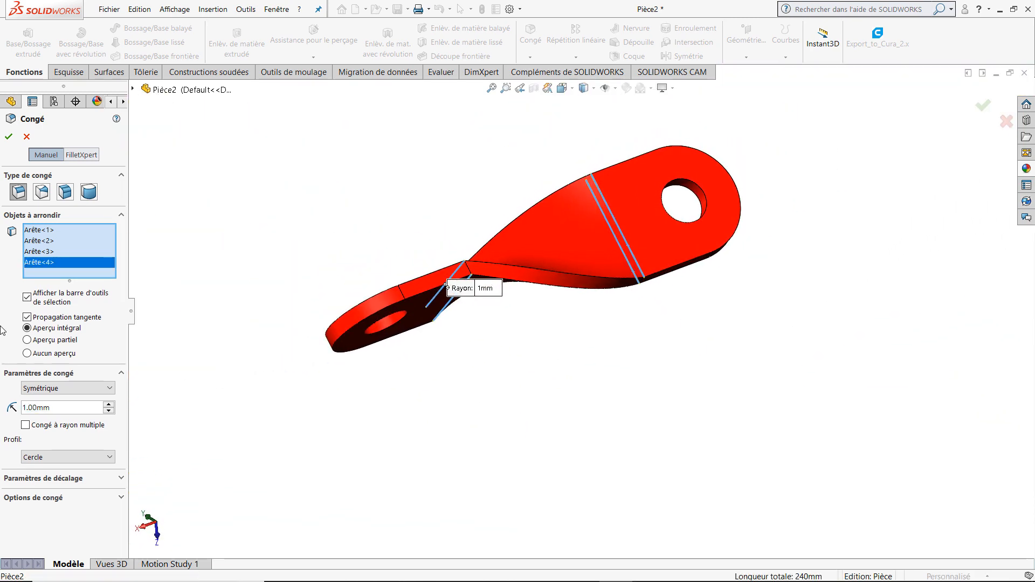
left_click(66, 403)
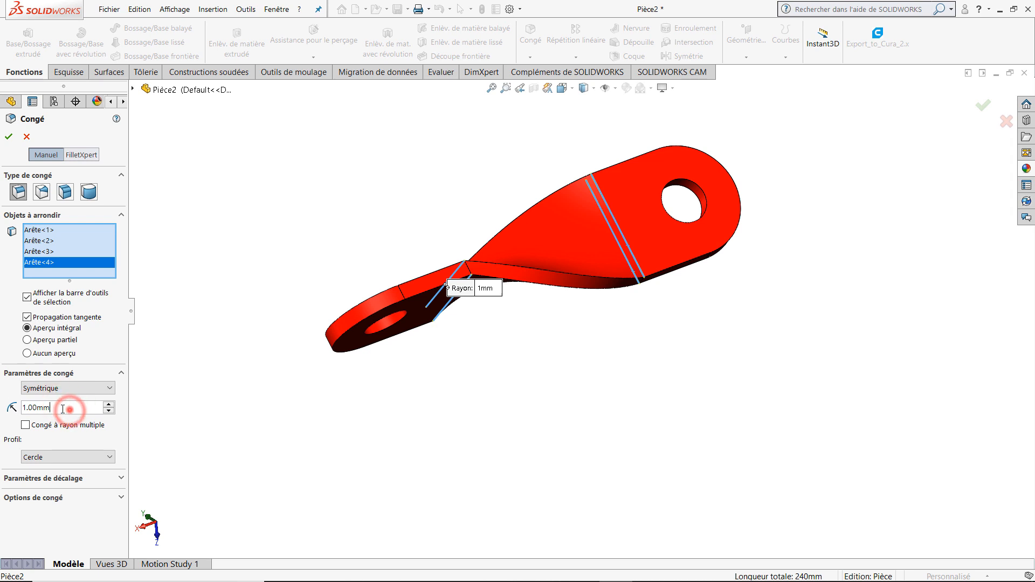
double_click(63, 409)
type("2")
key("Return")
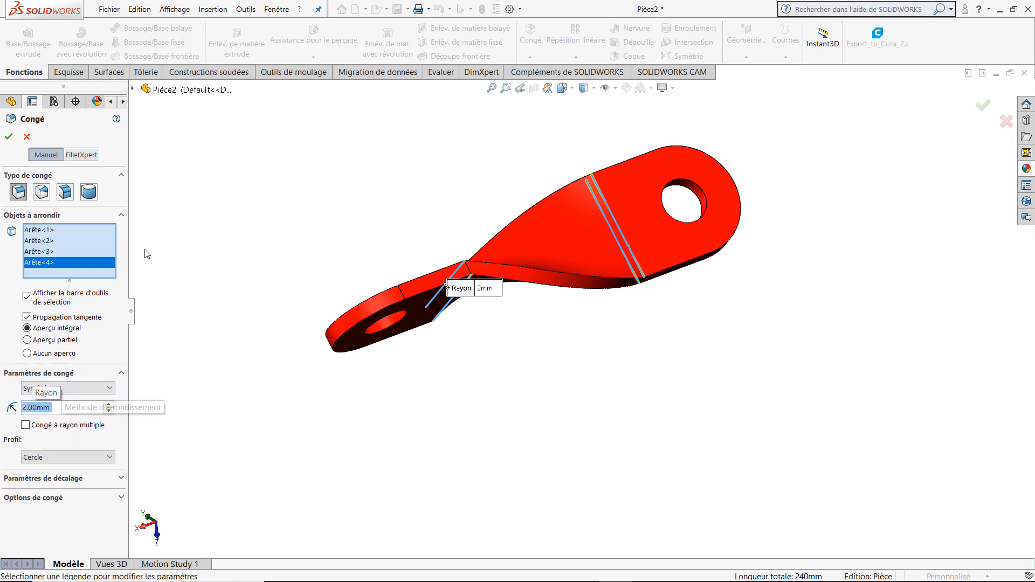
left_click(12, 139)
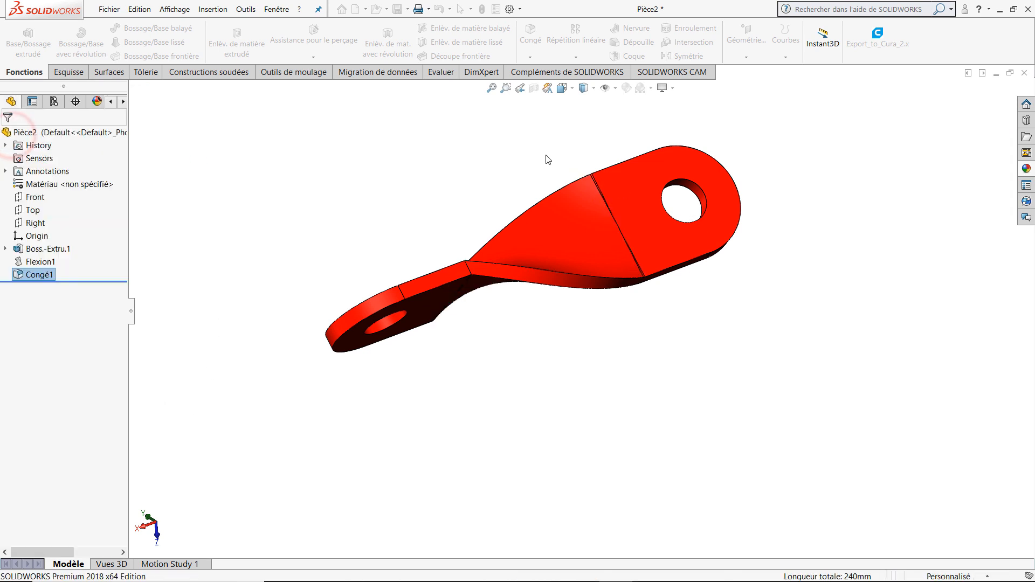
- Examine the filleted transition between the flat end and the twisted section up close
left_click(515, 148)
scroll(560, 323, "up", 3)
mouse_move(521, 307)
middle_mouse_down()
mouse_move(462, 222)
mouse_move(520, 299)
middle_mouse_up()
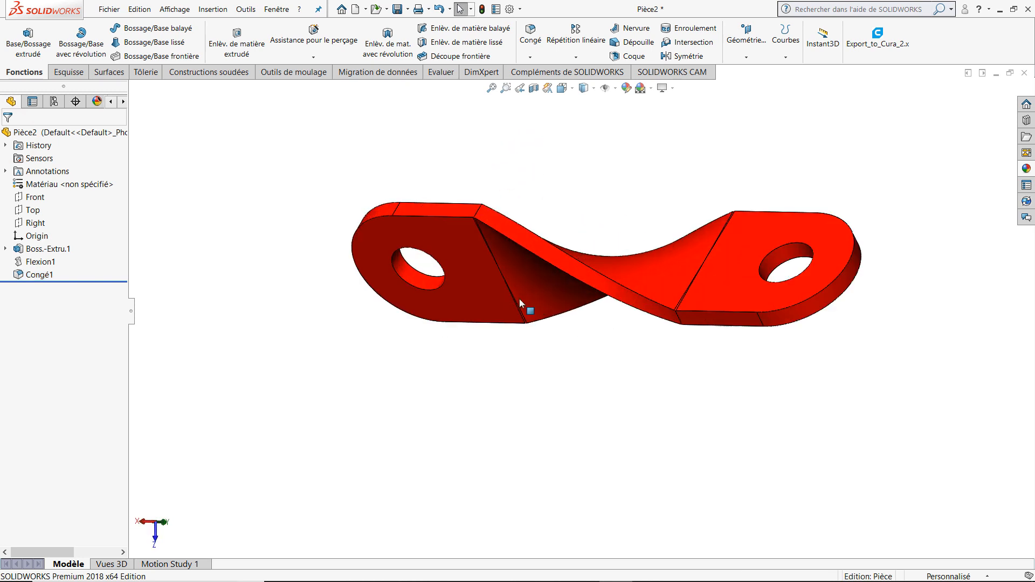
scroll(519, 299, "up", 6)
middle_click_drag(580, 318, 569, 342)
scroll(539, 245, "down", 6)
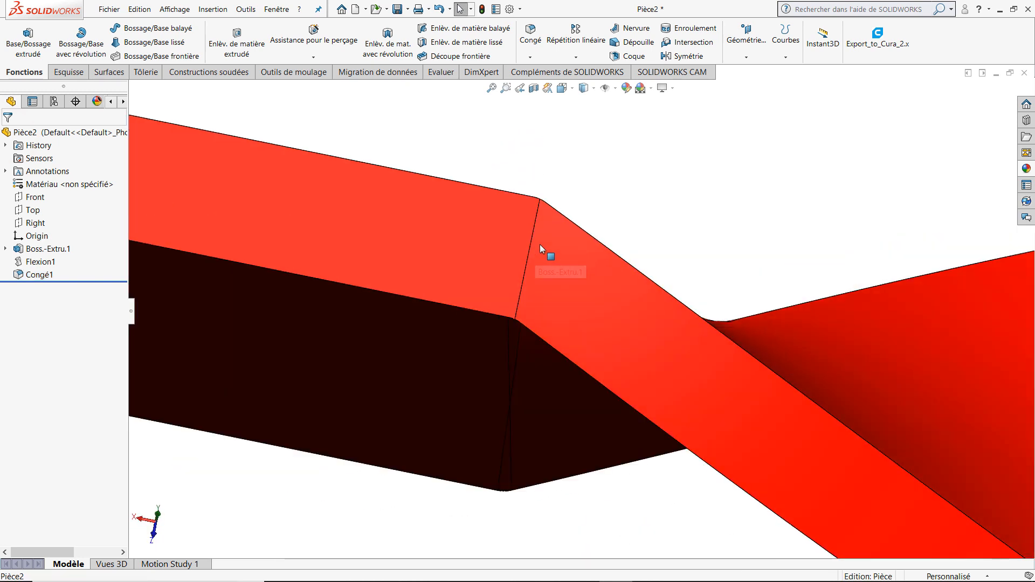
mouse_move(539, 244)
middle_mouse_down()
mouse_move(555, 273)
mouse_move(540, 249)
mouse_move(548, 239)
mouse_move(544, 246)
middle_mouse_up()
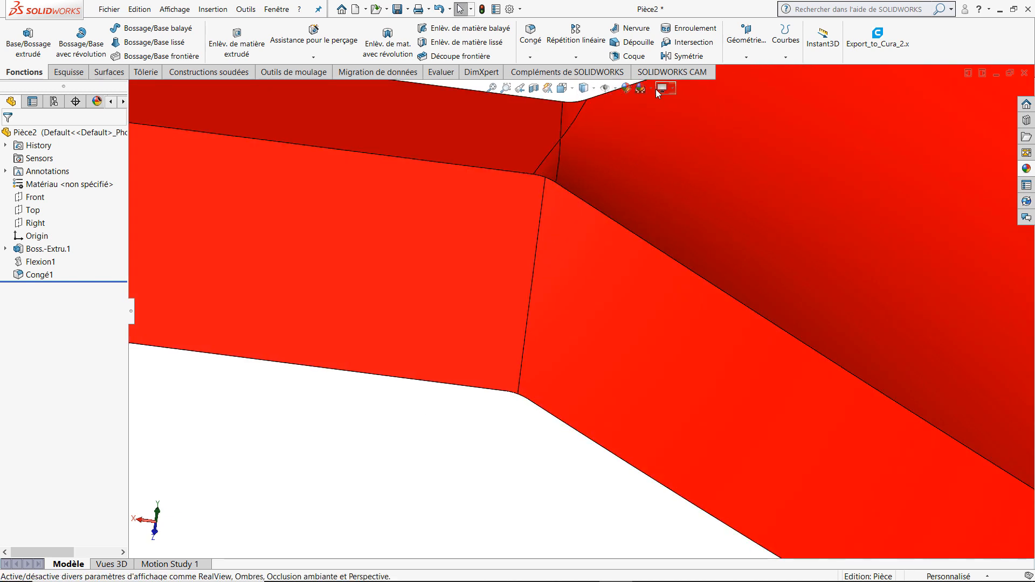
- Turn on the perspective display of the model
left_click(672, 89)
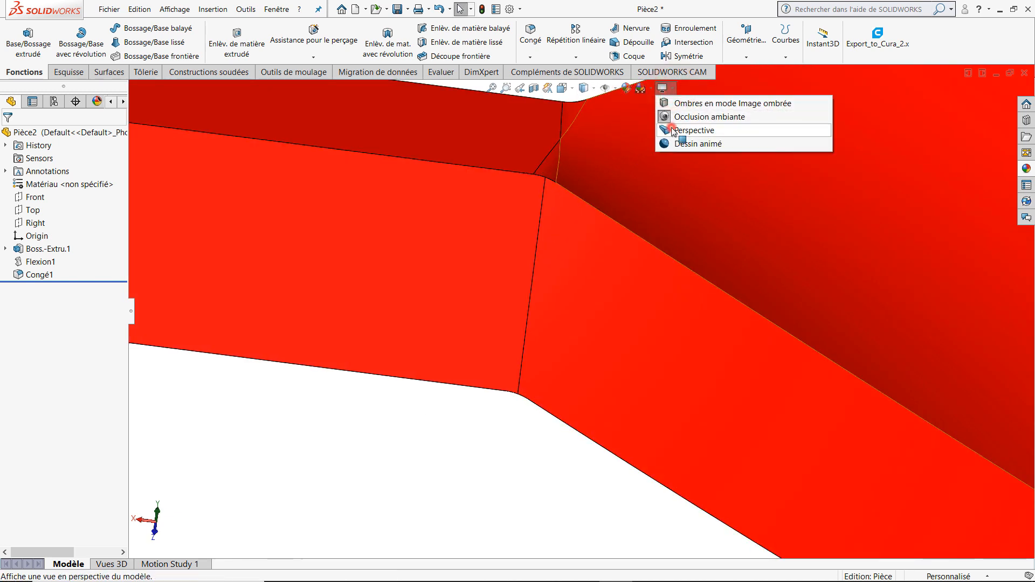
left_click(672, 128)
scroll(840, 327, "up", 6)
middle_click_drag(701, 208, 694, 227)
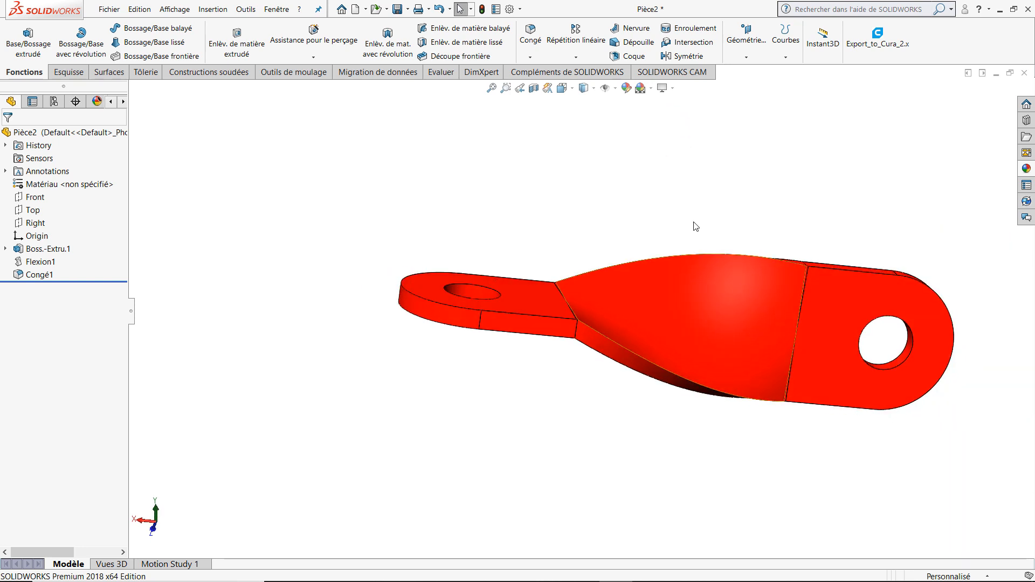
left_click(630, 153)
- Orient the part to the Face view and rotate it in steps until one flat end is seen edge-on
left_click(573, 88)
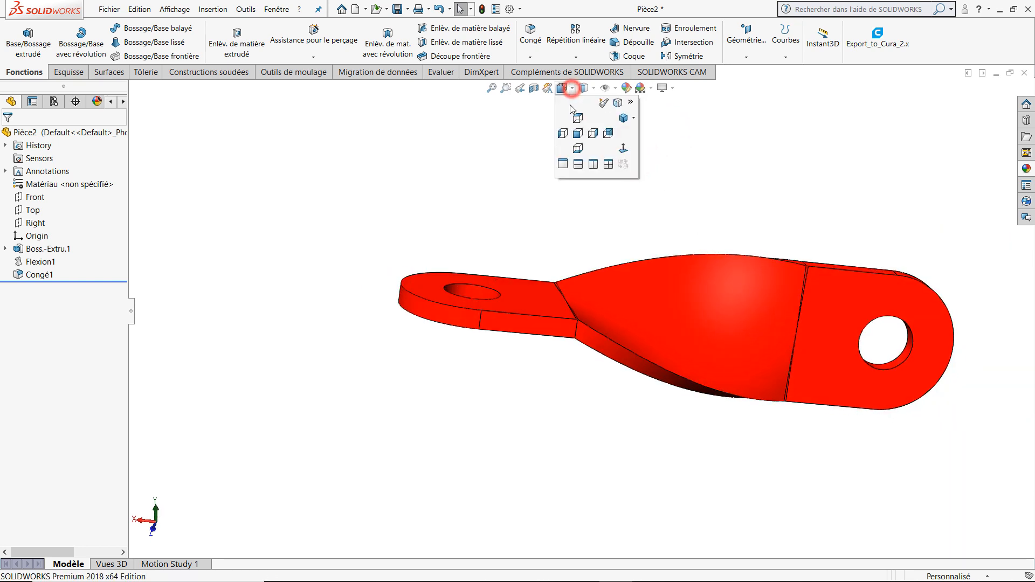
left_click(578, 133)
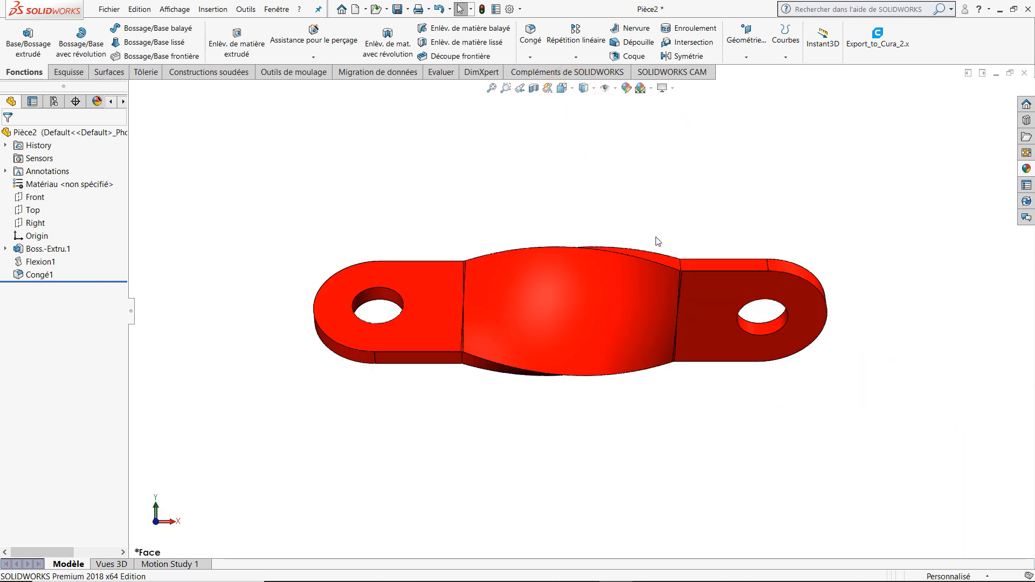
scroll(561, 237, "down", 2)
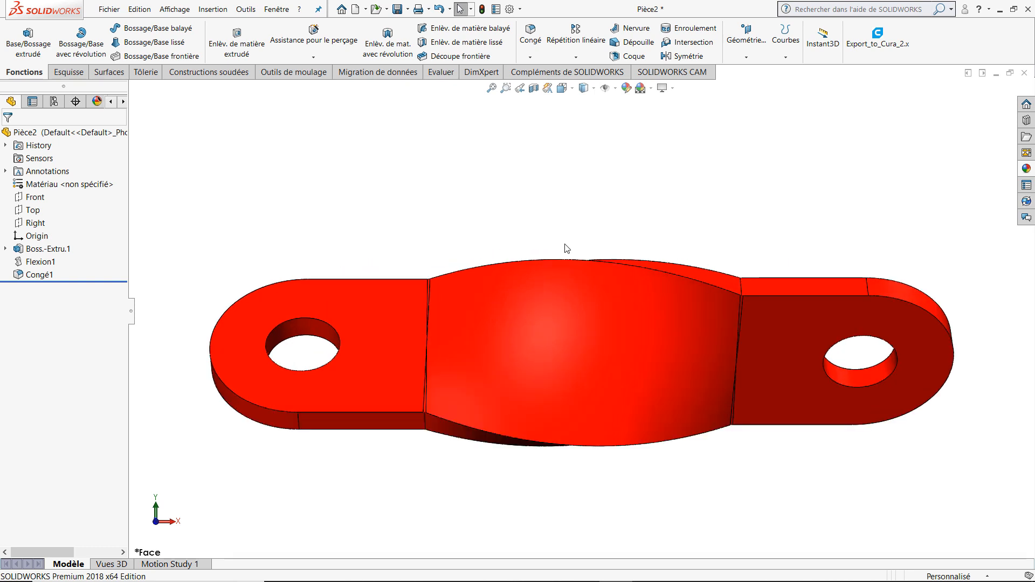
key("Down")
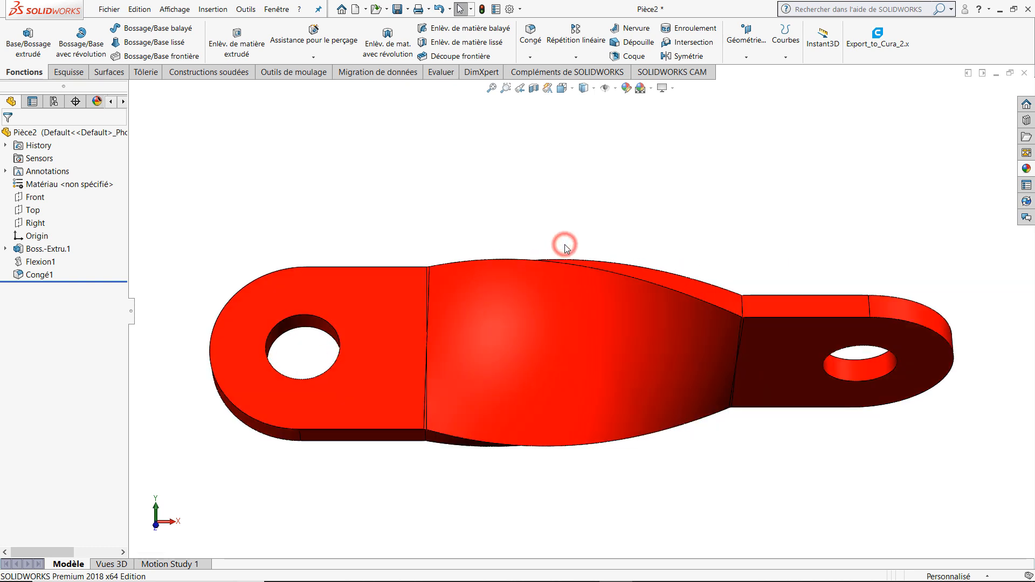
key("Down")
key("Down")
key("Down")
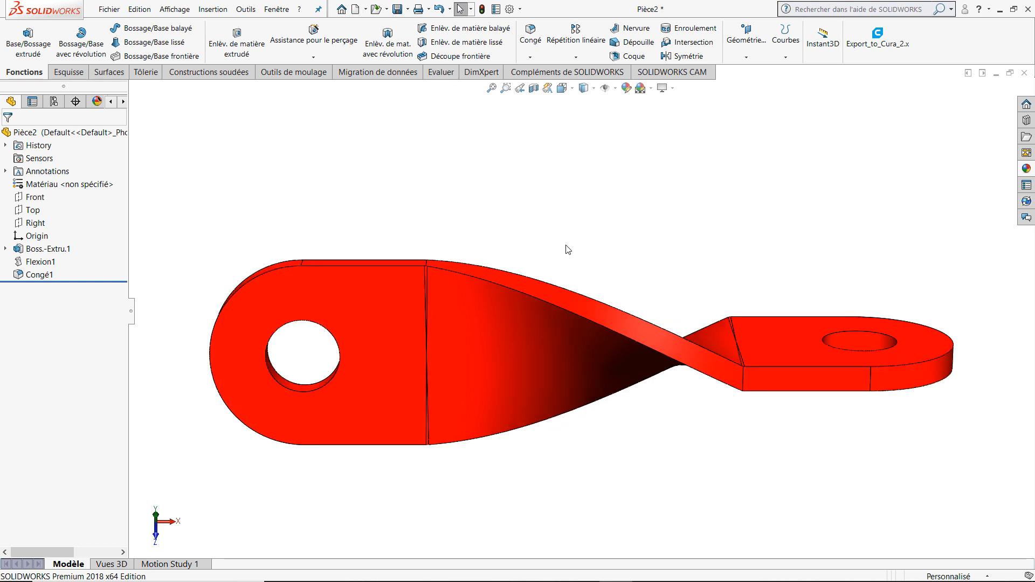
key("Down")
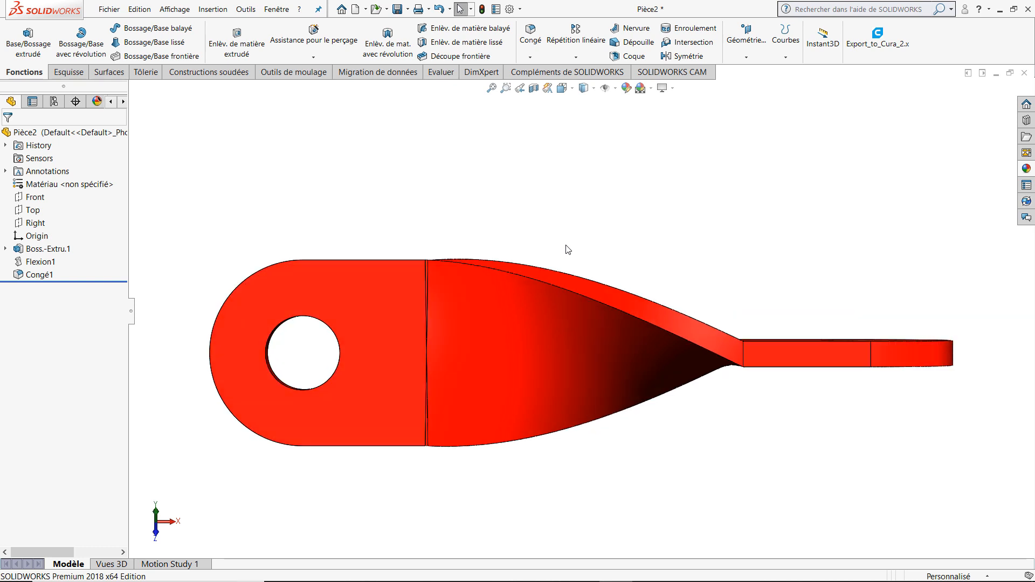
- Orient the view normal to the narrow side face of the edge-on flat end
right_click(794, 358)
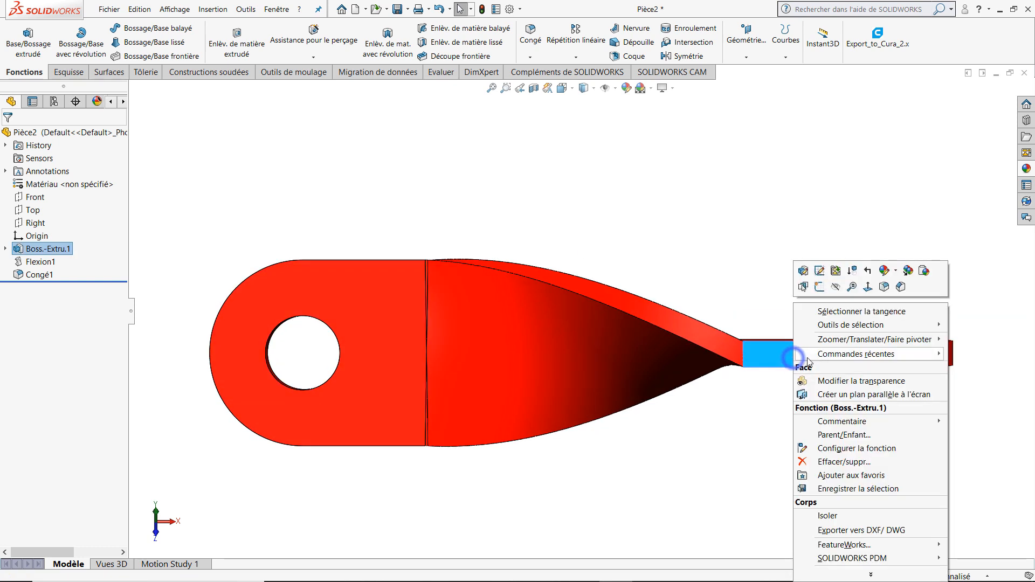
left_click(868, 290)
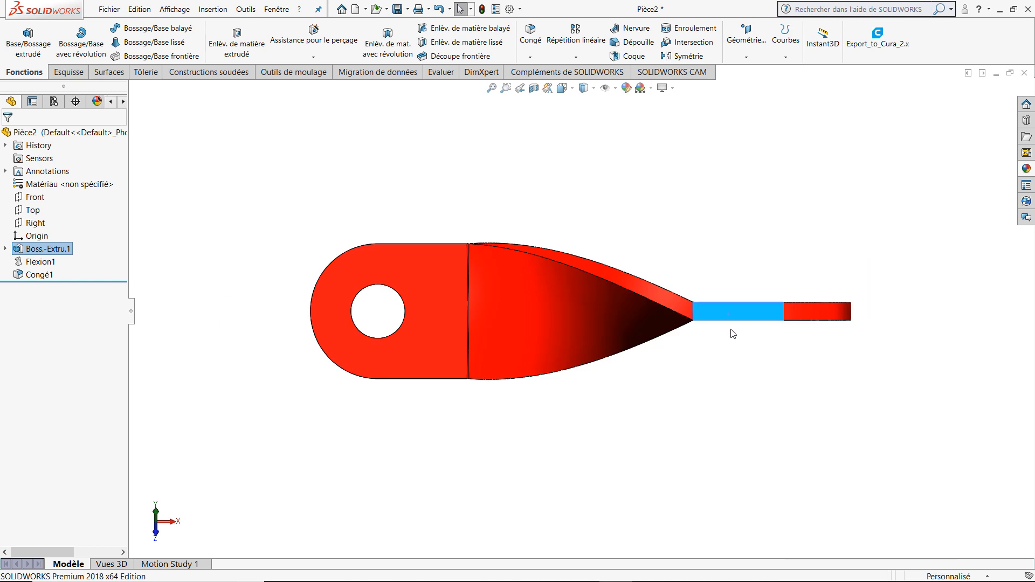
scroll(730, 335, "down", 1)
scroll(608, 291, "down", 1)
scroll(476, 256, "down", 1)
scroll(474, 251, "up", 1)
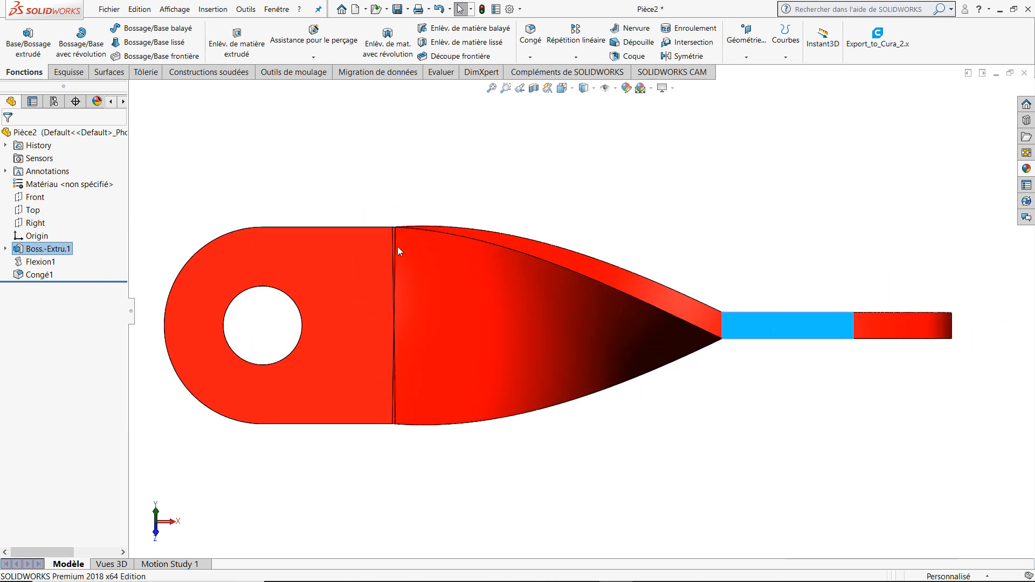
- Deselect the side face and tumble the part forward about its long axis to examine the twist from all sides
key("Down")
key("Down")
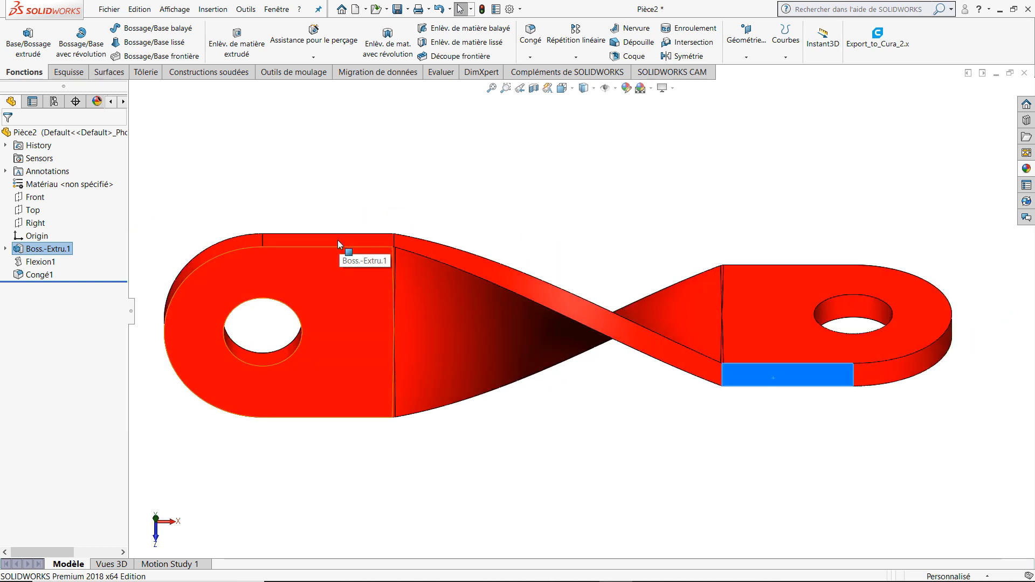
left_click(447, 218)
key("Down")
key("Down")
key("Down")
key("Down")
key("Down")
key("Down")
key("Down")
key("Down")
key("Down")
key("Down")
key("Down")
key("Down")
key("Down")
key("Down")
key("Down")
key("Down")
key("Down")
key("Down")
key("Down")
key("Down")
key("Down")
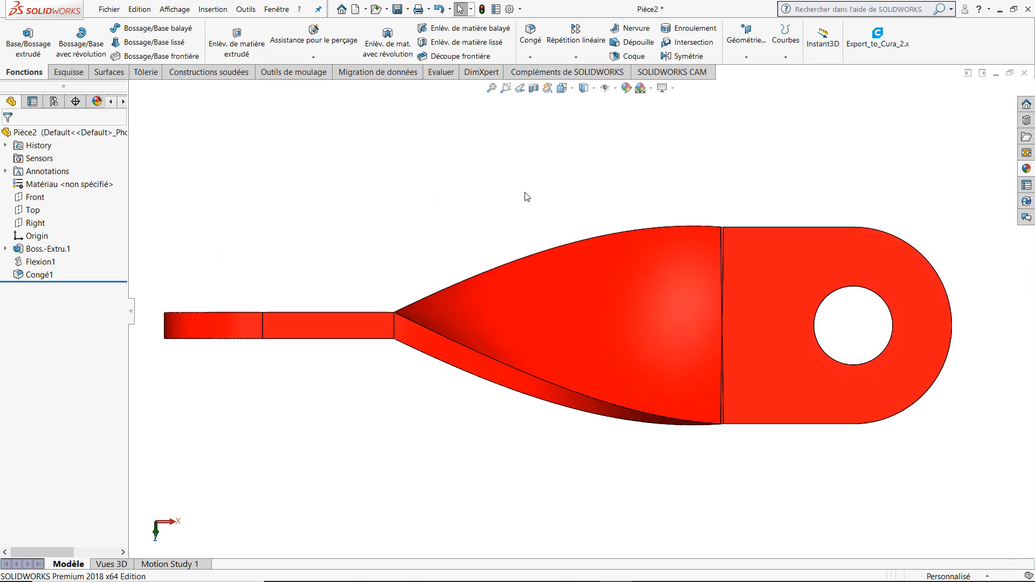
key("Down")
key("Down")
key("Down")
key("Down")
key("Down")
key("Down")
key("Down")
key("Down")
key("Down")
key("Down")
key("Down")
key("Down")
key("Down")
key("Down")
key("Down")
key("Down")
key("Down")
key("Down")
key("Down")
key("Down")
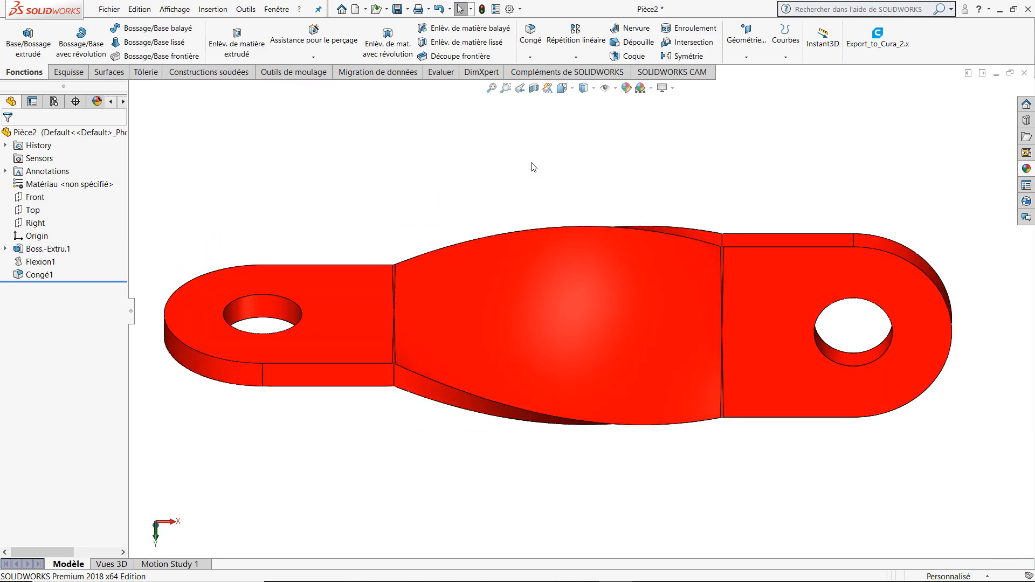
key("Down")
key("Down")
key("Down")
key("Down")
key("Down")
key("Down")
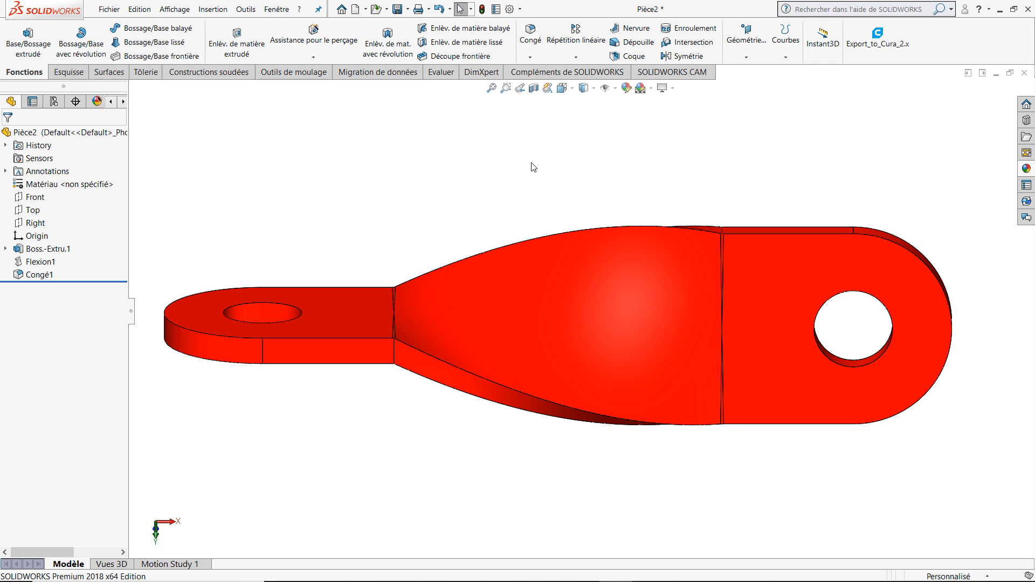
- Tumble the part backward about its long axis to examine both flat ends and the twisted section
key("Up")
key("Up")
key("Up")
key("Up")
key("Up")
key("Up")
key("Up")
key("Up")
key("Up")
key("Up")
key("Up")
key("Up")
key("Up")
key("Up")
key("Up")
key("Up")
key("Up")
key("Up")
key("Up")
key("Up")
key("Up")
key("Up")
key("Up")
key("Up")
key("Up")
key("Up")
key("Up")
key("Up")
key("Up")
key("Up")
key("Up")
key("Up")
key("Up")
key("Up")
key("Up")
key("Up")
key("Up")
key("Up")
key("Up")
key("Up")
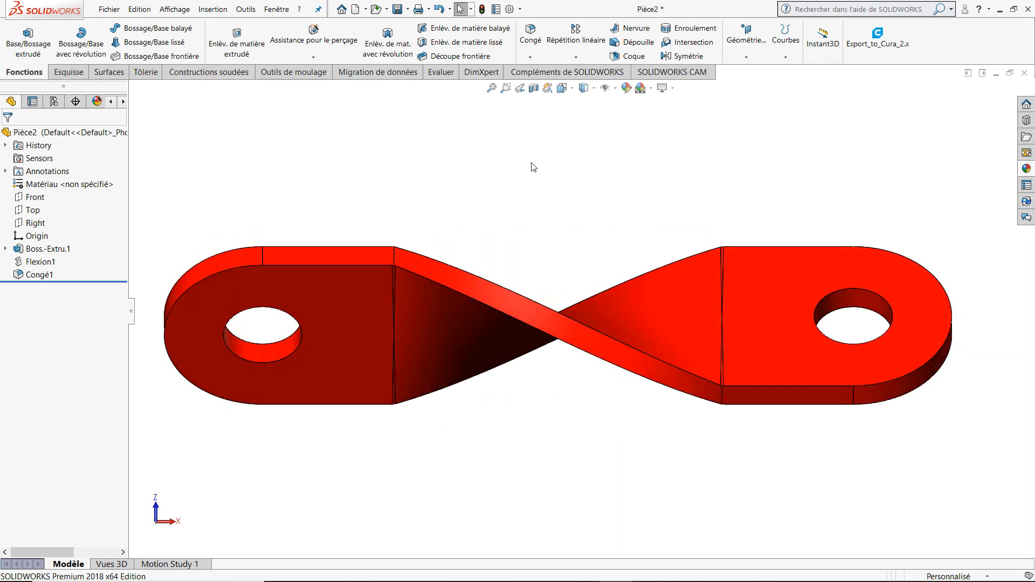
key("Up")
key("Up")
key("Up")
key("Up")
key("Up")
key("Up")
key("Up")
key("Up")
key("Up")
key("Up")
key("Up")
key("Up")
key("Up")
key("Up")
key("Up")
key("Up")
key("Up")
key("Up")
key("Up")
key("Up")
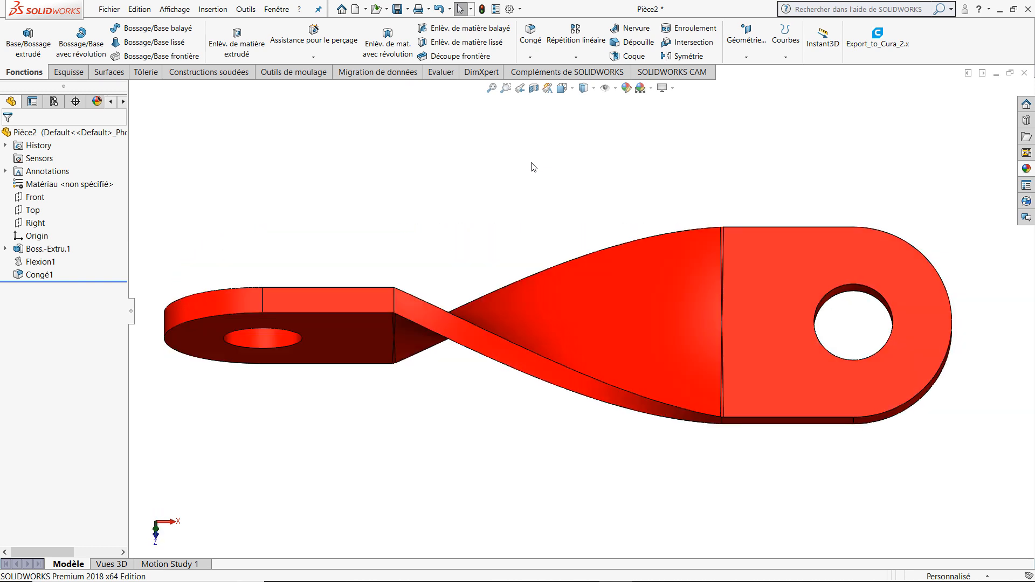
key("Up")
key("Up")
key("Up")
key("Up")
key("Up")
key("Up")
key("Up")
key("Up")
key("Up")
key("Up")
key("Up")
key("Up")
key("Up")
key("Up")
key("Up")
key("Up")
key("Up")
key("Up")
key("Up")
key("Up")
key("Up")
key("Up")
key("Up")
key("Up")
key("Up")
key("Up")
key("Up")
key("Up")
key("Up")
key("Up")
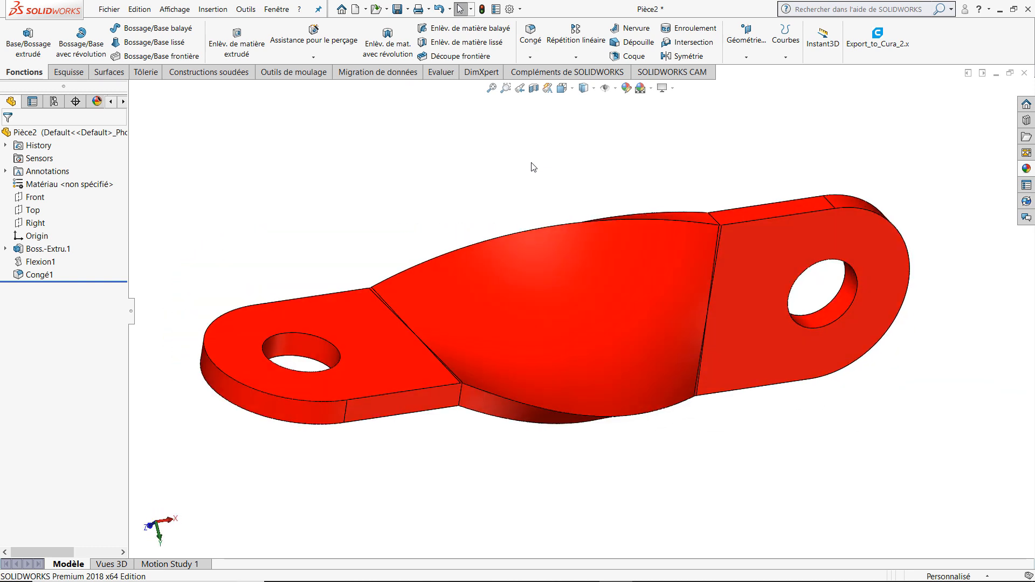
- Turn the part sideways in steps and tilt it slightly to examine the twist end-on and from the opposite side
key("Right")
key("Right")
key("Right")
key("Right")
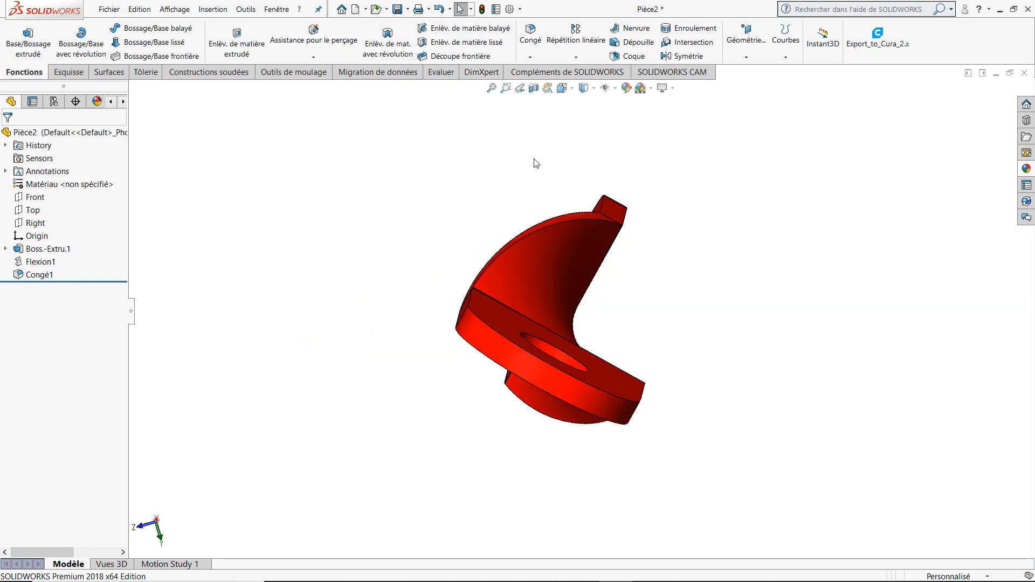
key("Right")
key("Right")
key("Right")
key("Right")
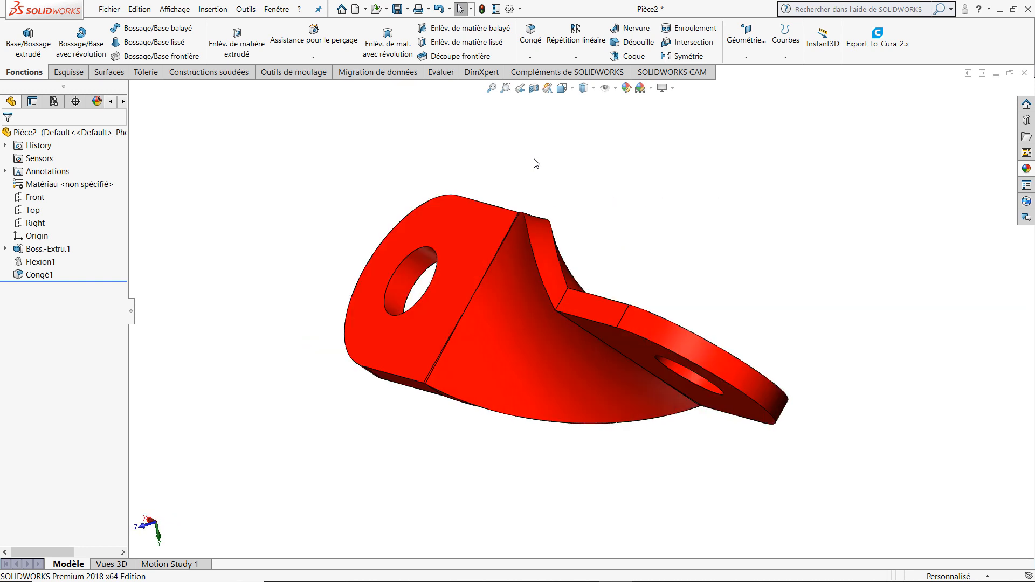
key("Right")
key("Right")
key("Right")
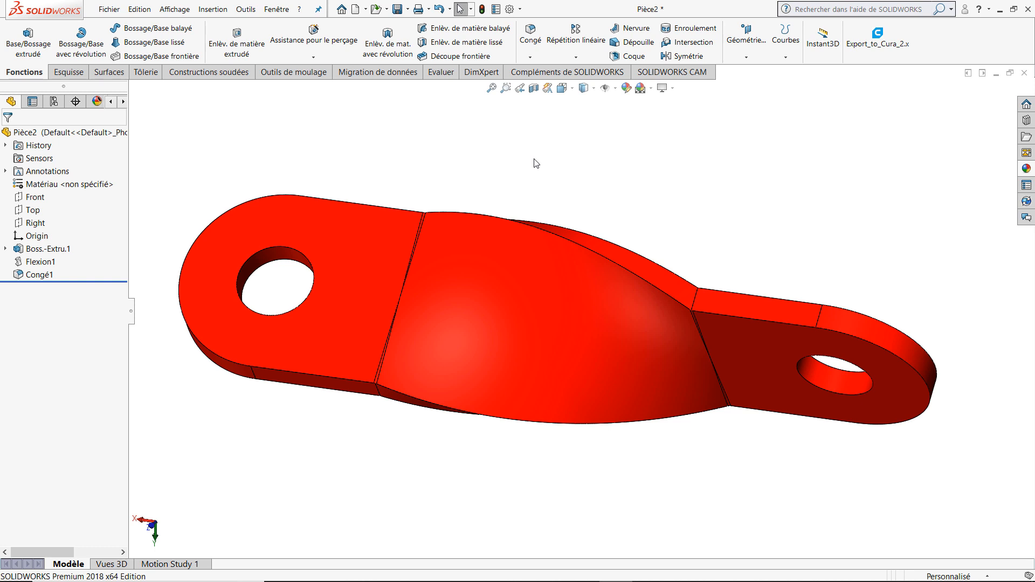
key("Right")
key("Right")
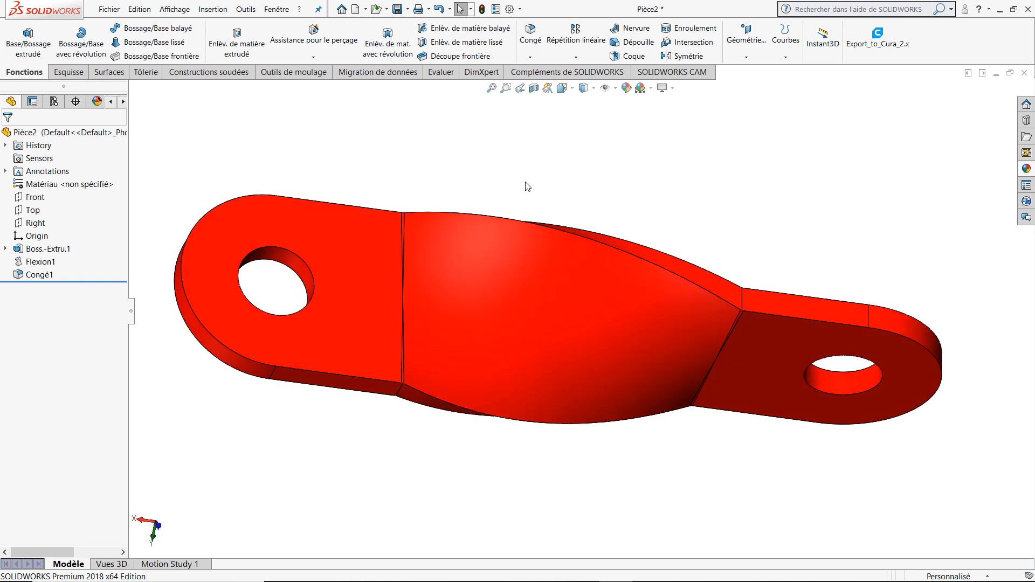
mouse_move(526, 184)
middle_mouse_down()
mouse_move(534, 106)
mouse_move(513, 179)
middle_mouse_up()
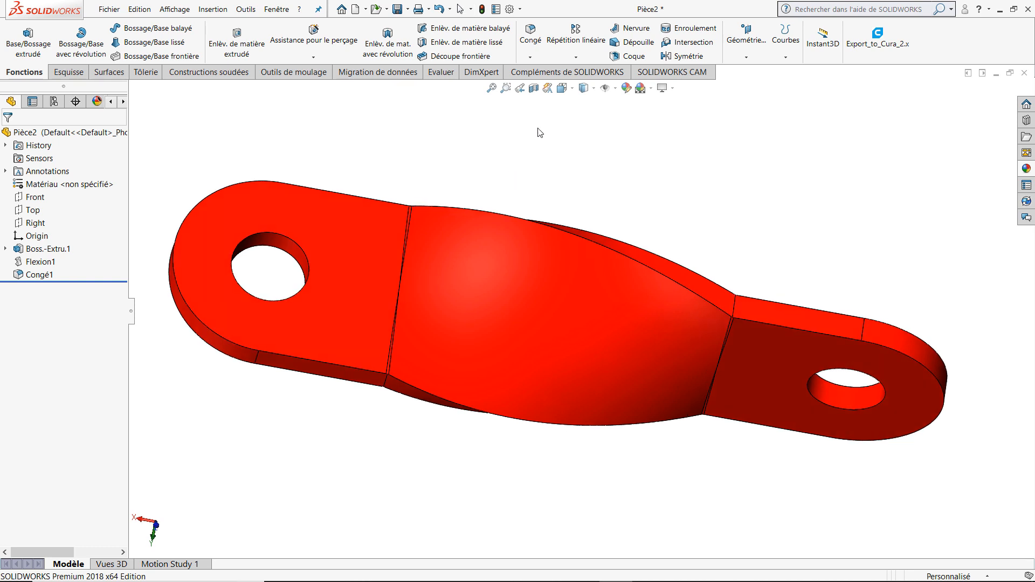
- Split the graphics area into two stacked horizontal views, Dessus and Face, with the part enlarged in both
left_click(563, 89)
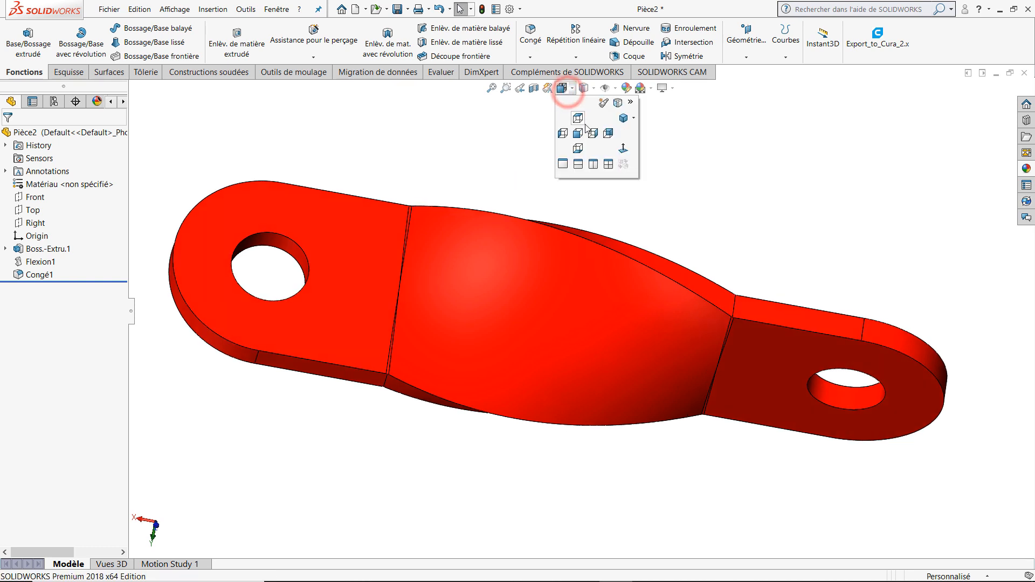
left_click(579, 166)
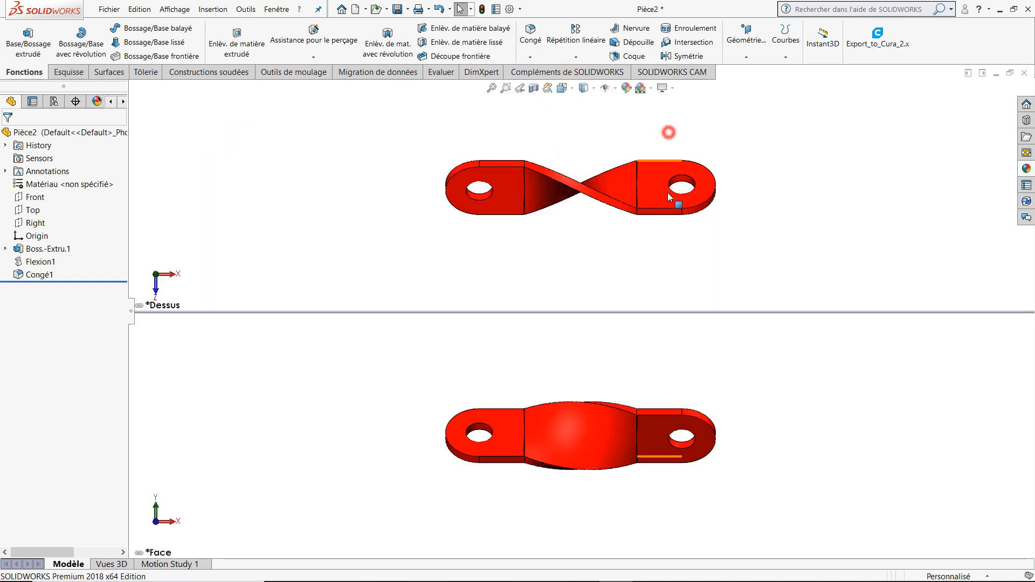
scroll(537, 162, "down", 3)
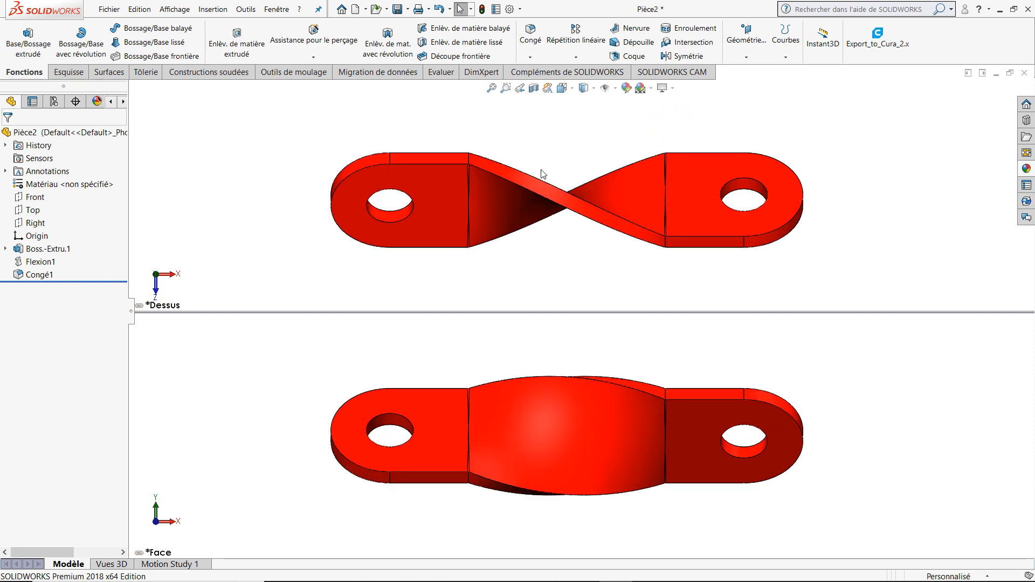
scroll(642, 213, "down", 3)
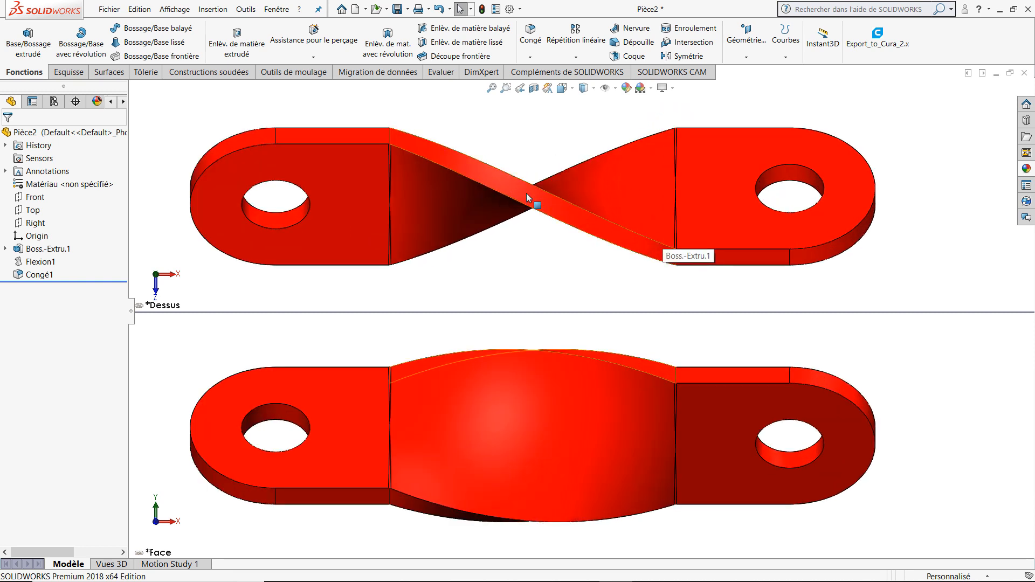
scroll(348, 154, "up", 1)
scroll(346, 155, "down", 1)
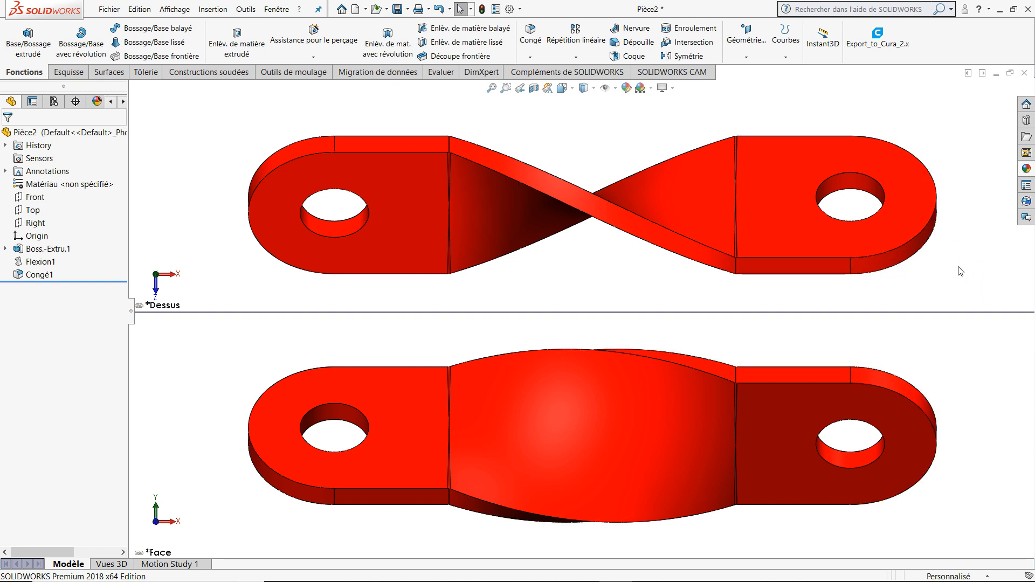
- Tilt the part in the Dessus view about its long axis to examine one flat end face-on
key("Up")
key("Up")
key("Up")
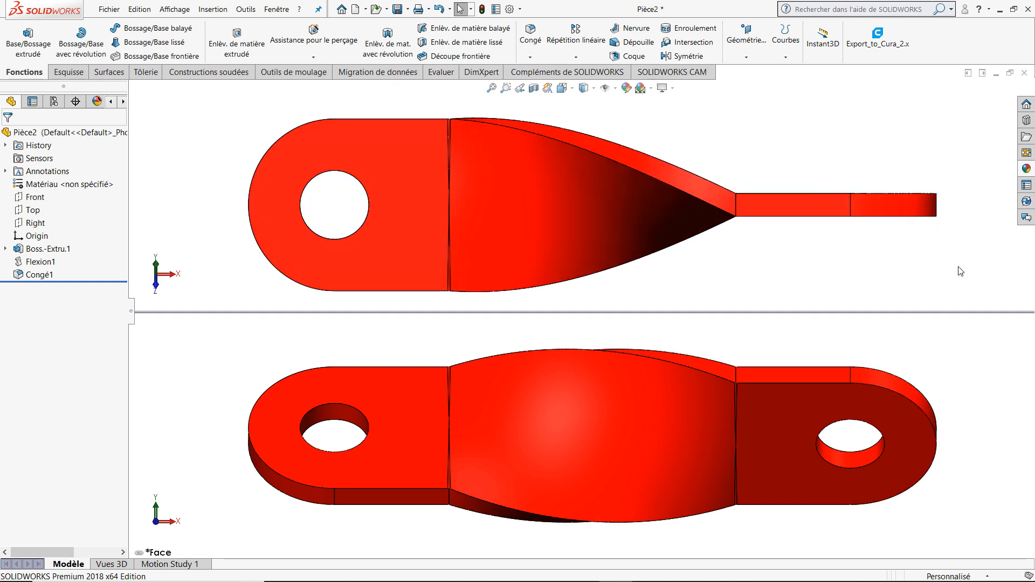
- Tumble the part in the Face view about its long axis and return it to the Face orientation
left_click(839, 340)
key("Down")
key("Down")
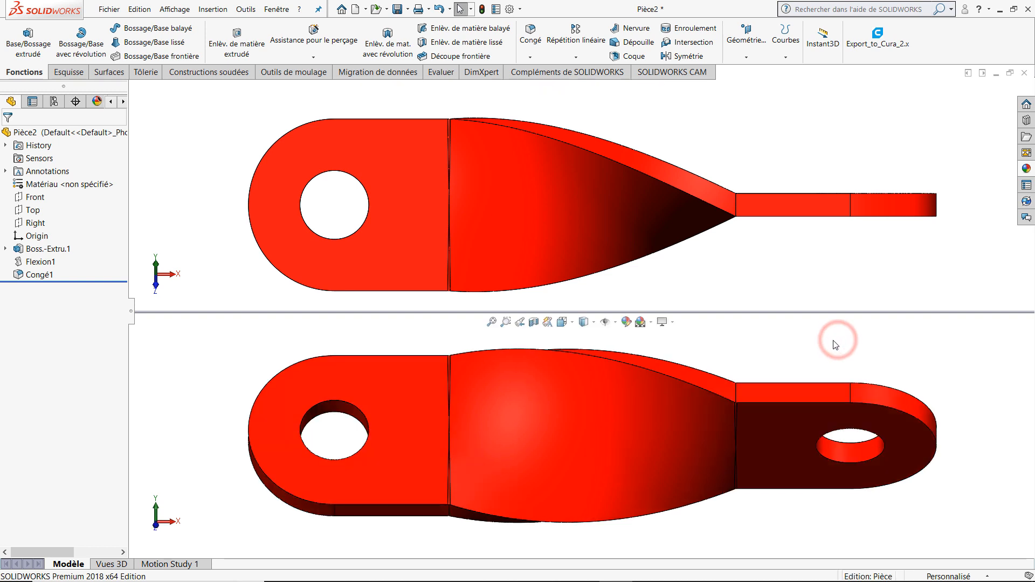
key("Down")
key("Down")
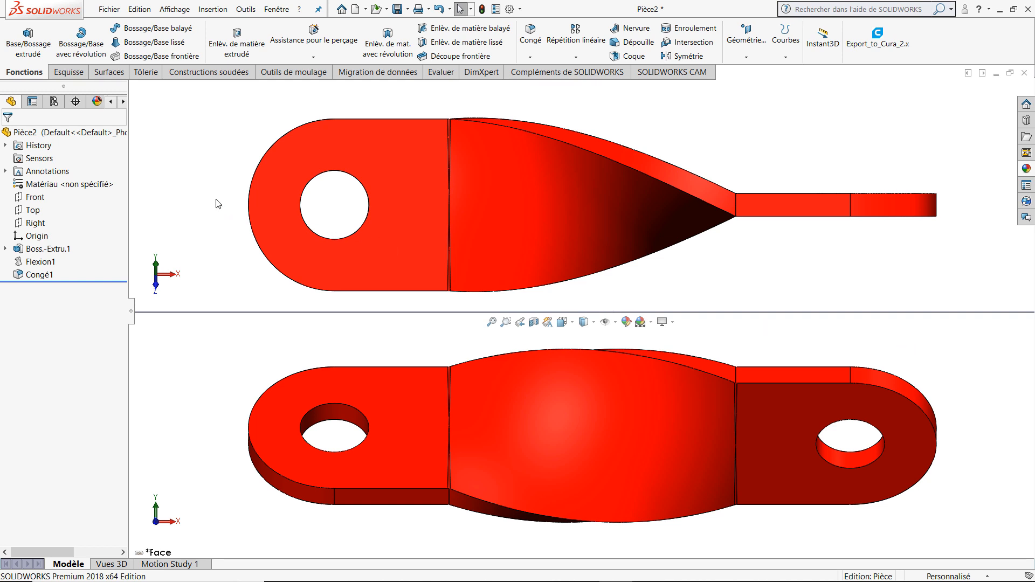
left_click(207, 167)
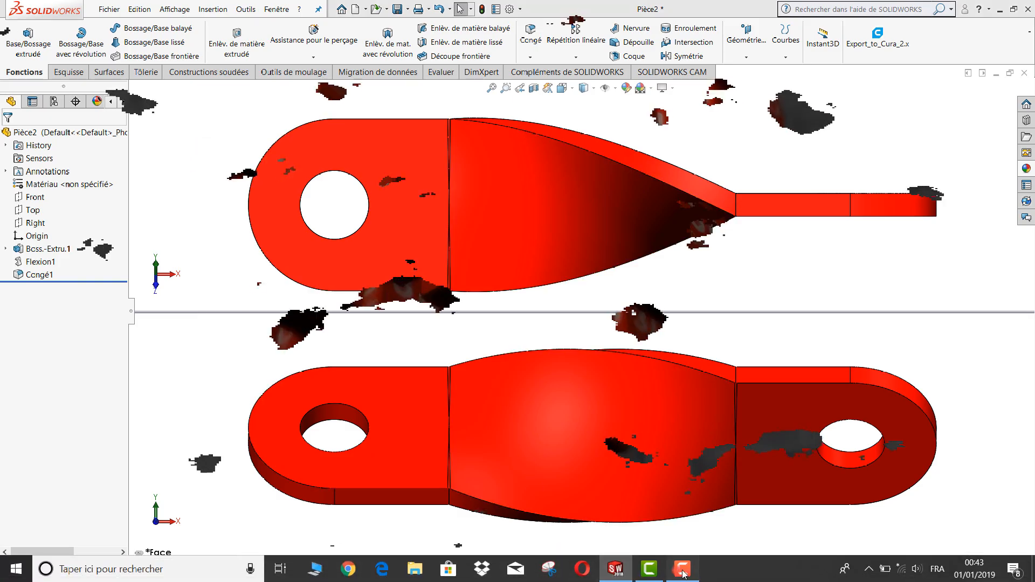
left_click(681, 569)
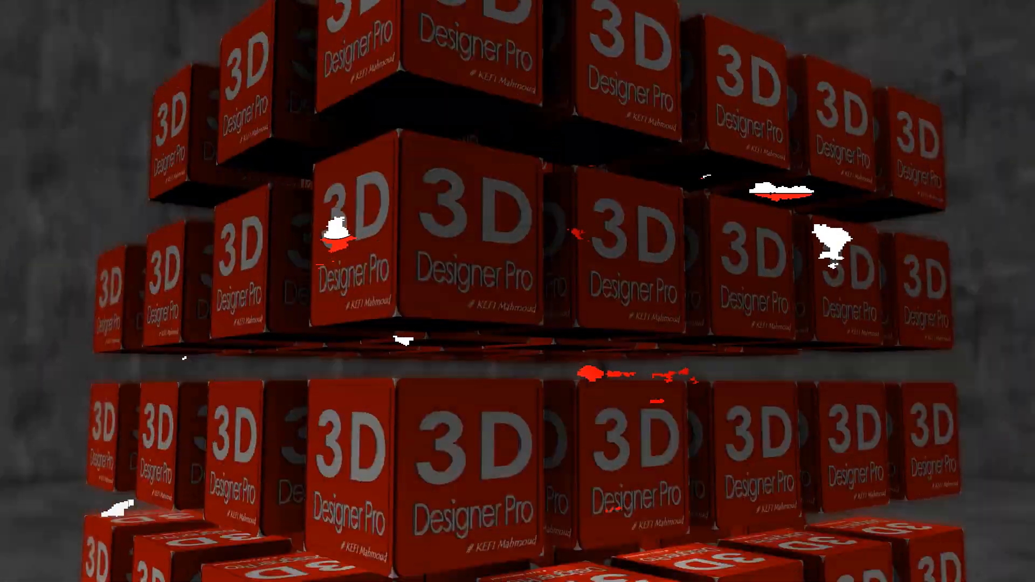